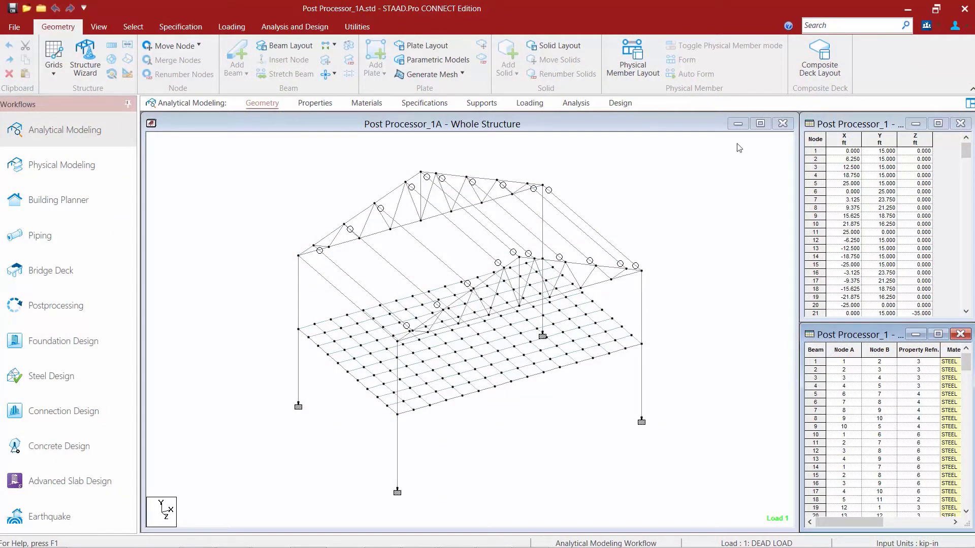
- Show the Analysis - Whole Structure commands, including PERFORM ANALYSIS and CHECK CODE
left_click(576, 104)
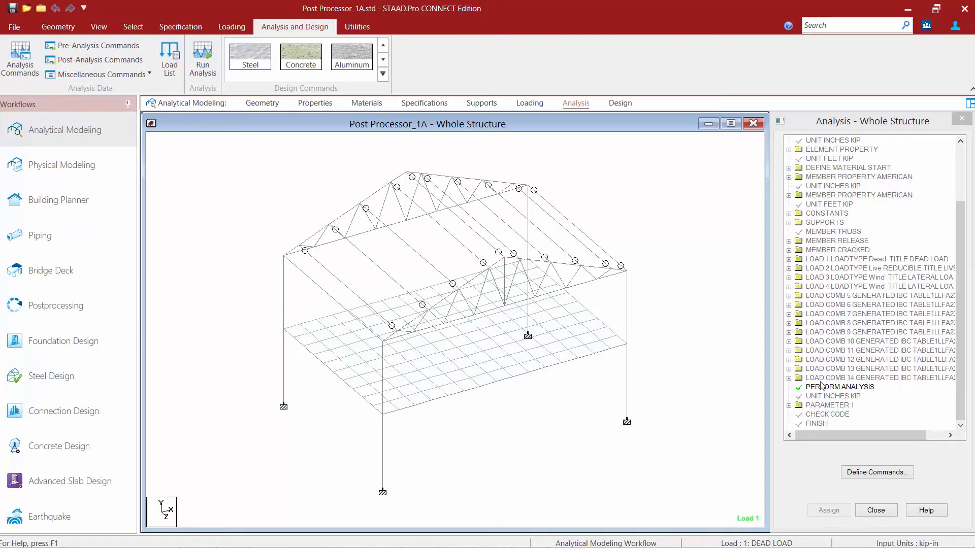
- Review the AISC LRFD steel design parameters: CODE LRFD, FYLD 50 and FYLD 46
left_click(620, 103)
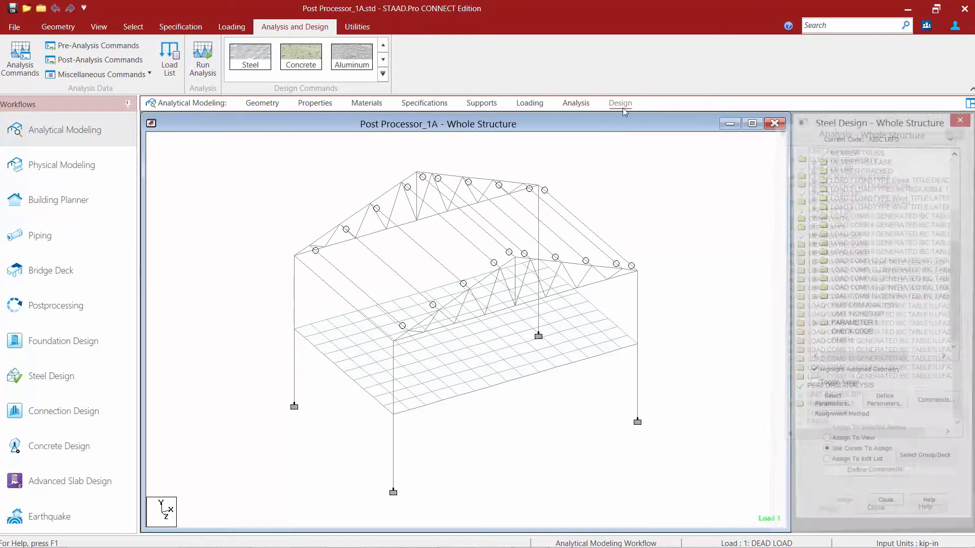
left_click(812, 326)
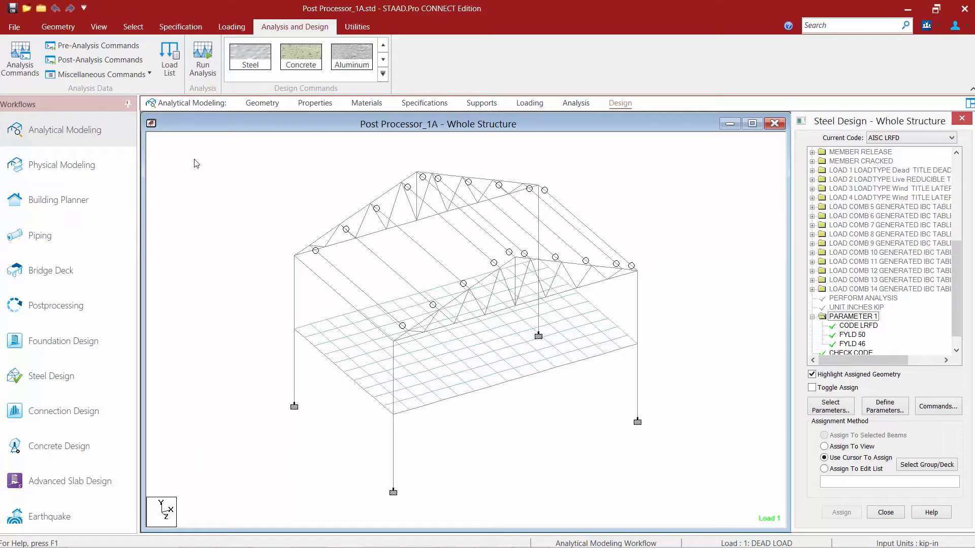
left_click(279, 29)
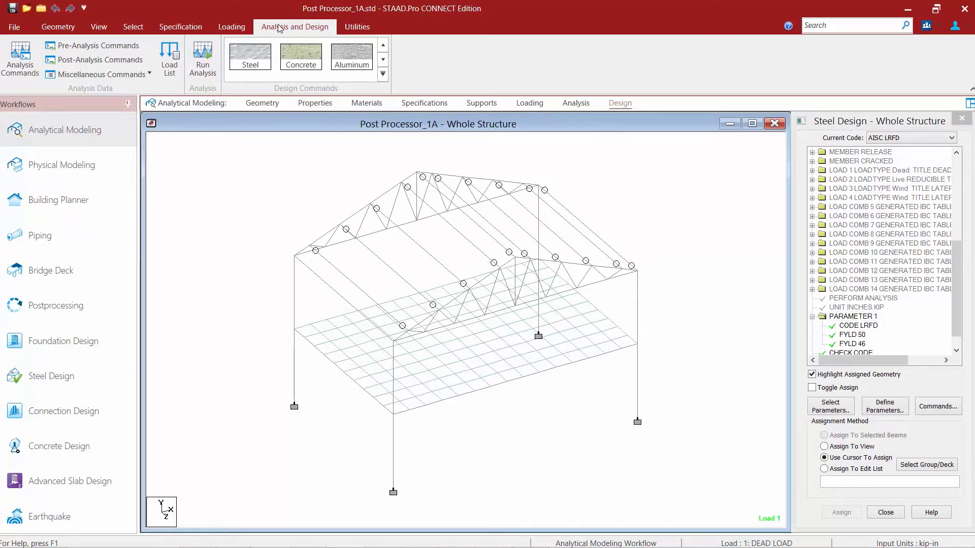
- Run the analysis and design, confirm 0 errors, and continue into Post Processing mode
left_click(202, 53)
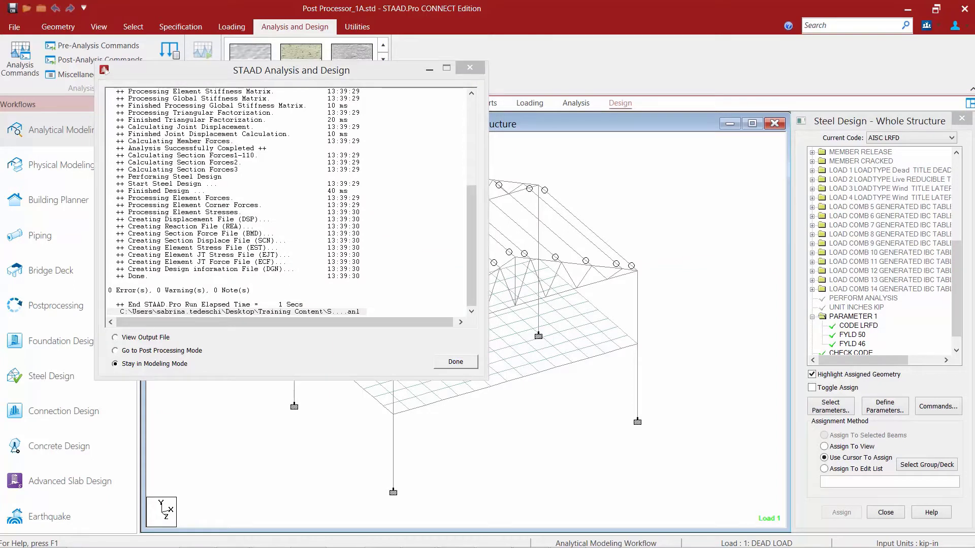
left_click(235, 292)
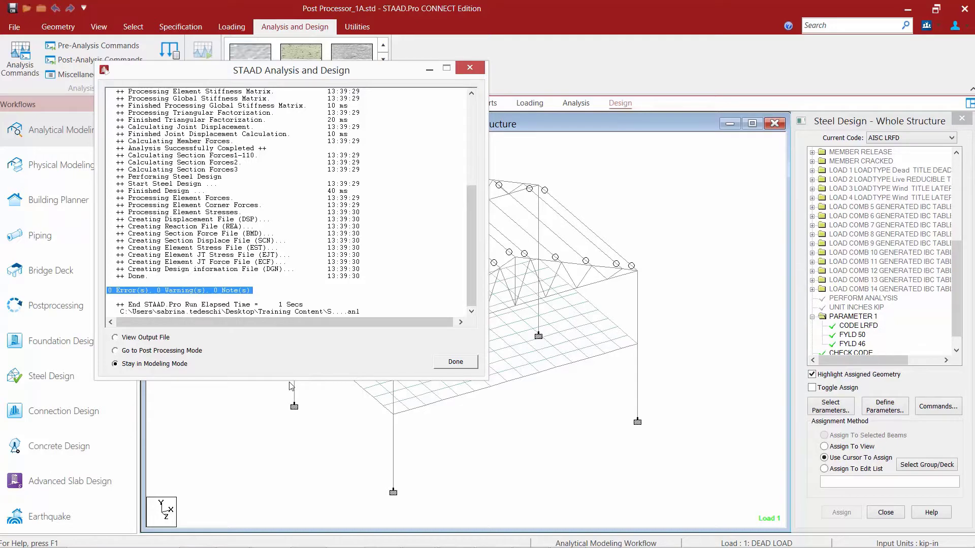
left_click(185, 352)
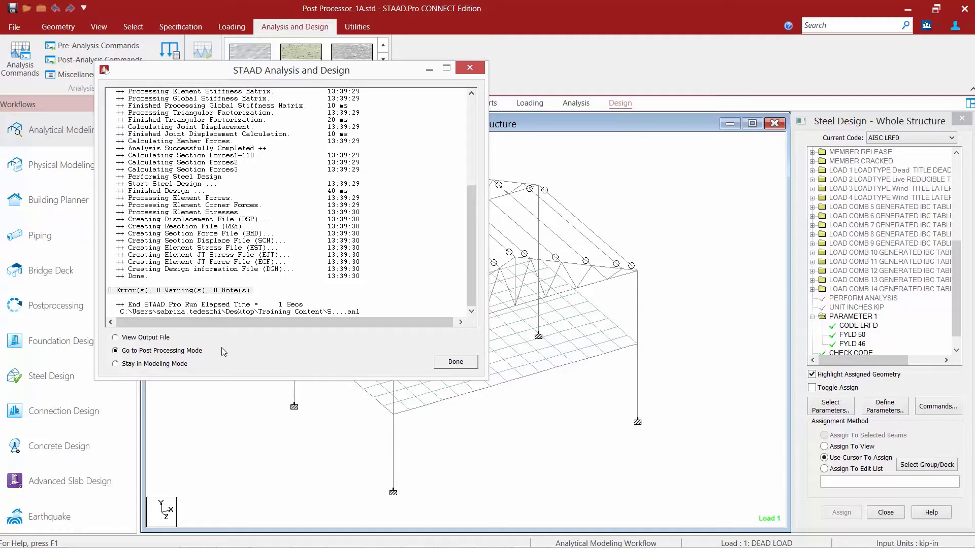
left_click(464, 364)
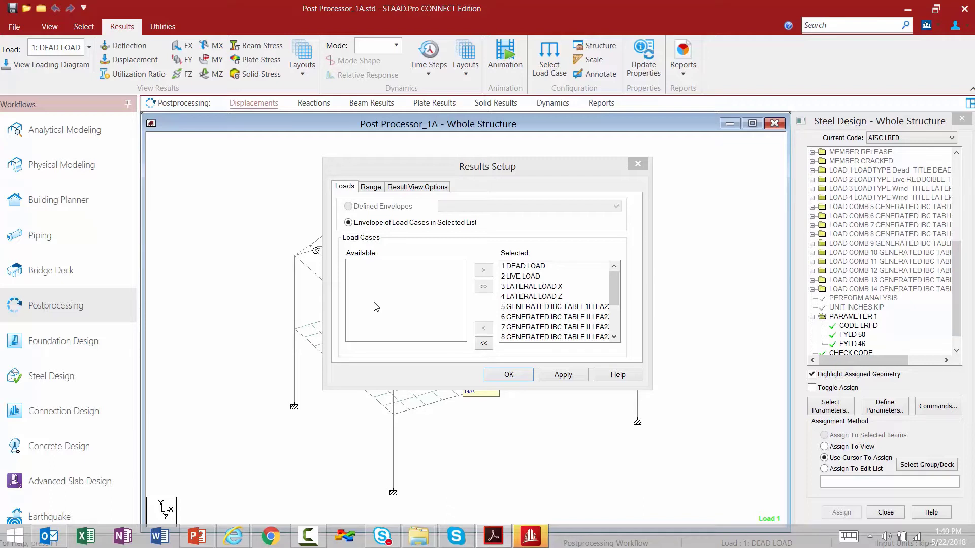
- Enable automatic scaling plus axial, shear, bending, stress and torsion beam results
left_click(427, 189)
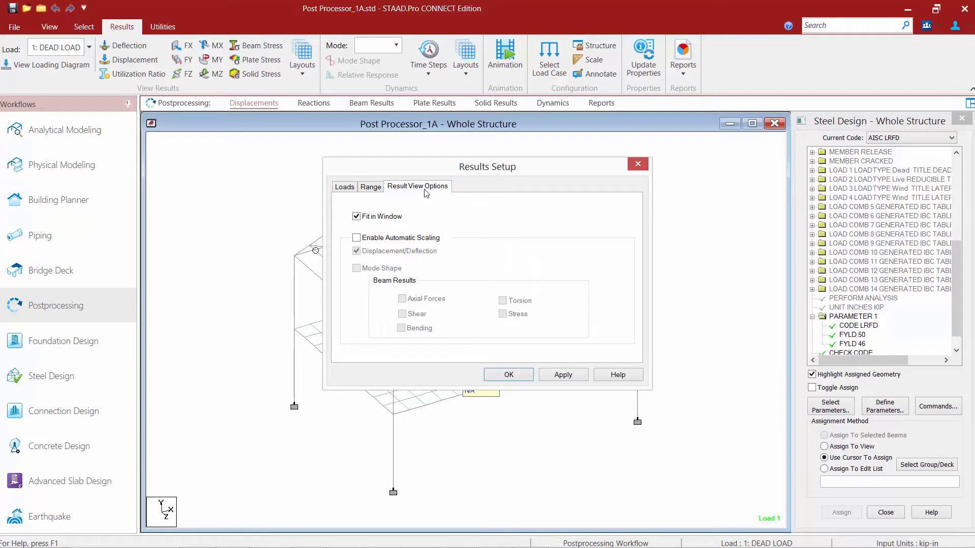
left_click(365, 240)
left_click(402, 299)
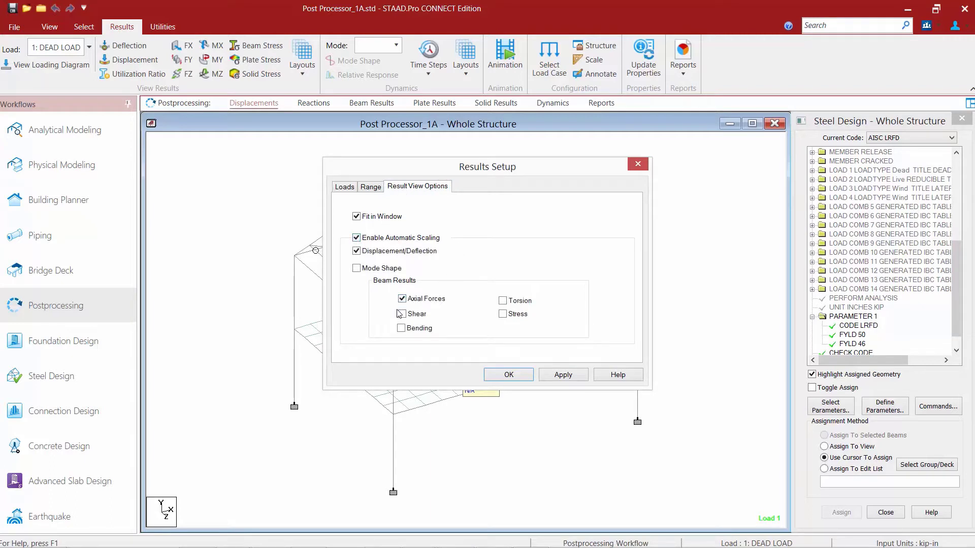
left_click(403, 314)
left_click(401, 328)
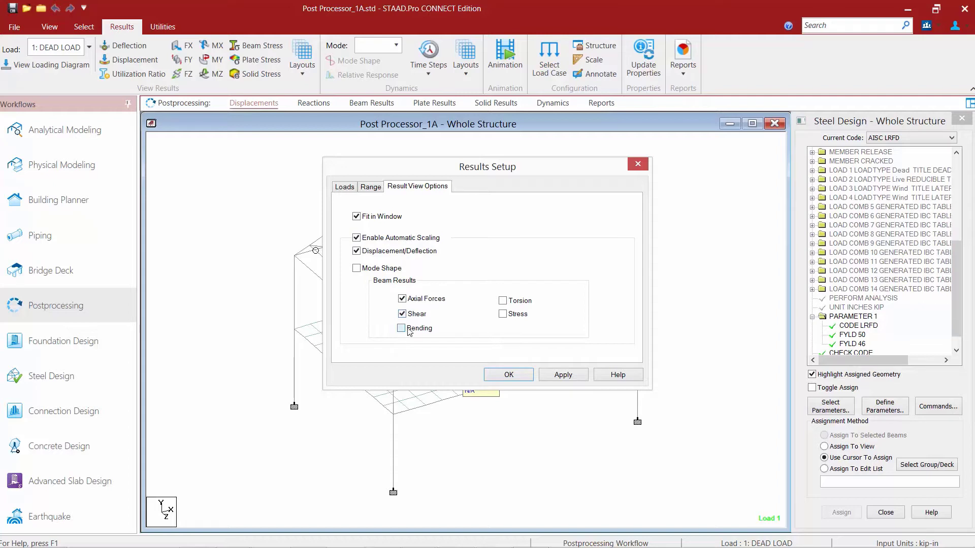
left_click(503, 313)
left_click(503, 301)
left_click(509, 375)
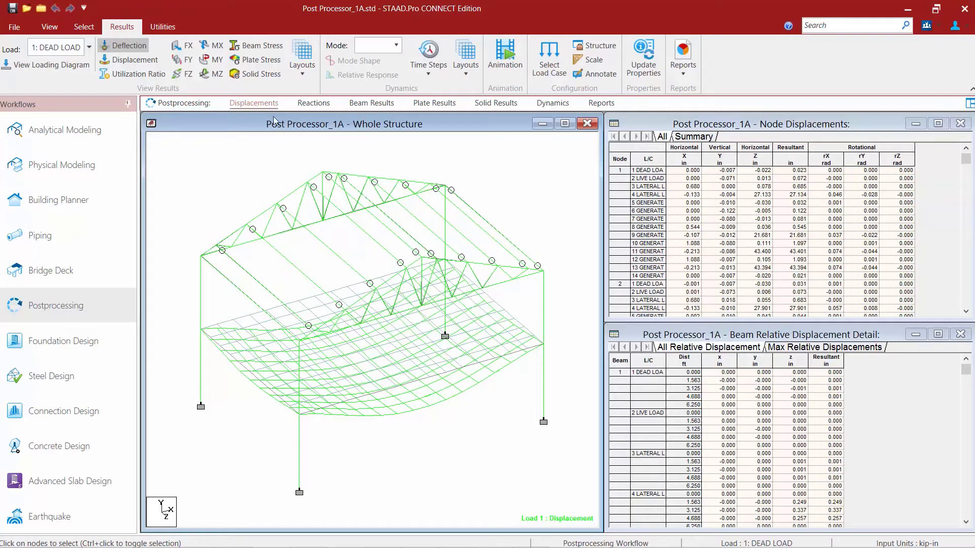
- Display the Load 1 DEAD LOAD deflected shape with node and beam relative displacement tables
left_click(244, 104)
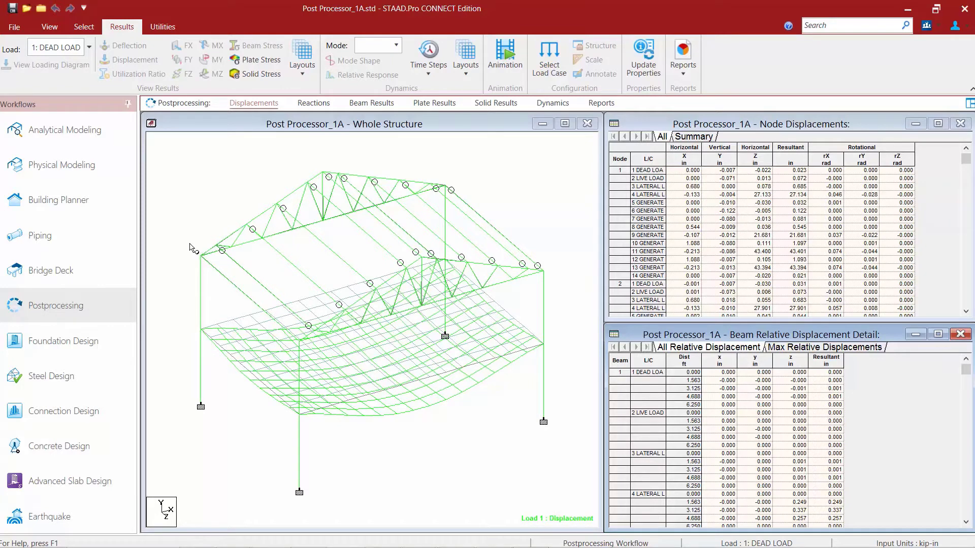
left_click(90, 49)
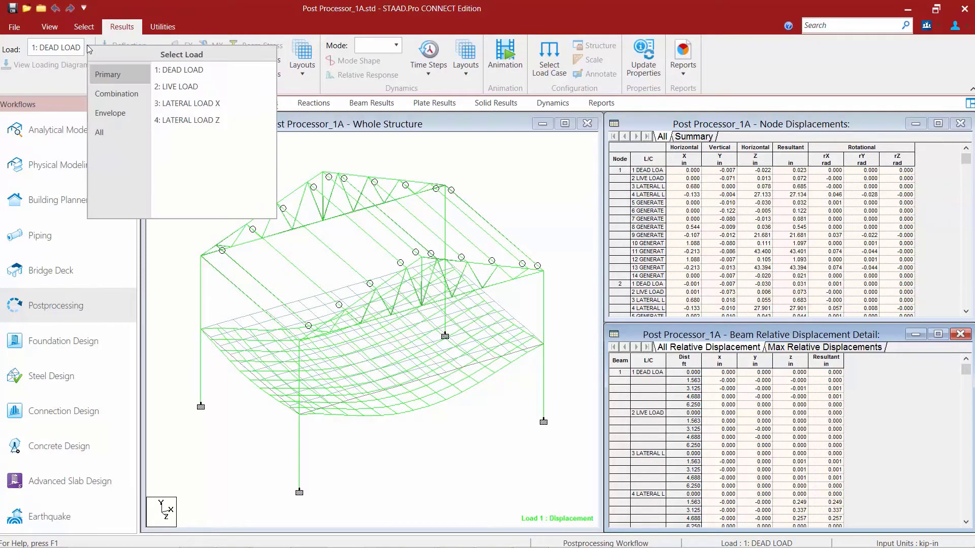
- View deflected shapes for 2 LIVE LOAD, 3 LATERAL LOAD X and combination load 9
left_click(189, 86)
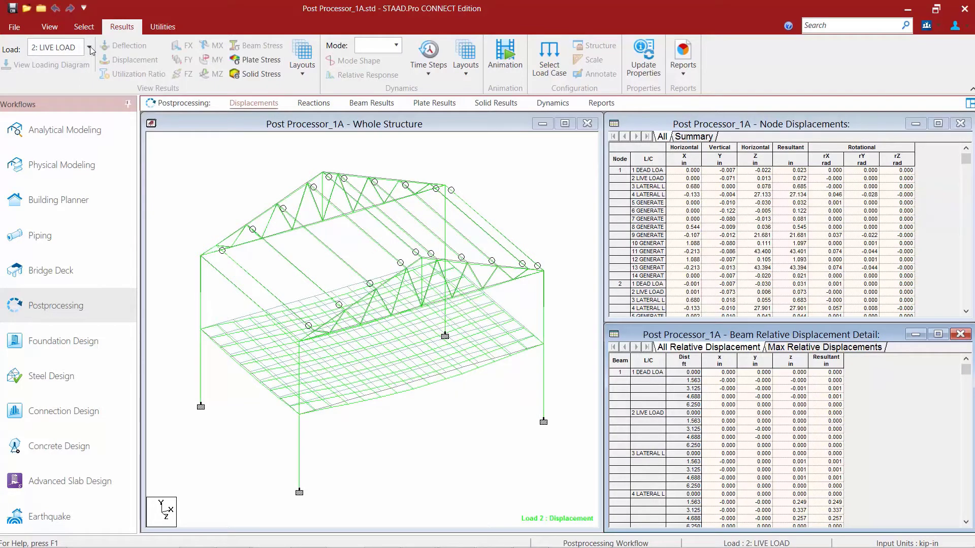
left_click(89, 48)
left_click(181, 107)
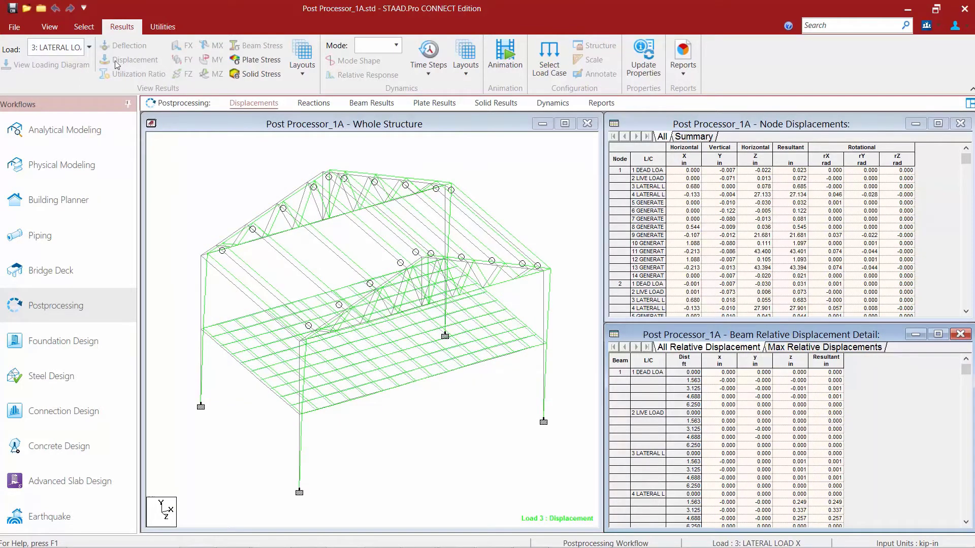
left_click(89, 48)
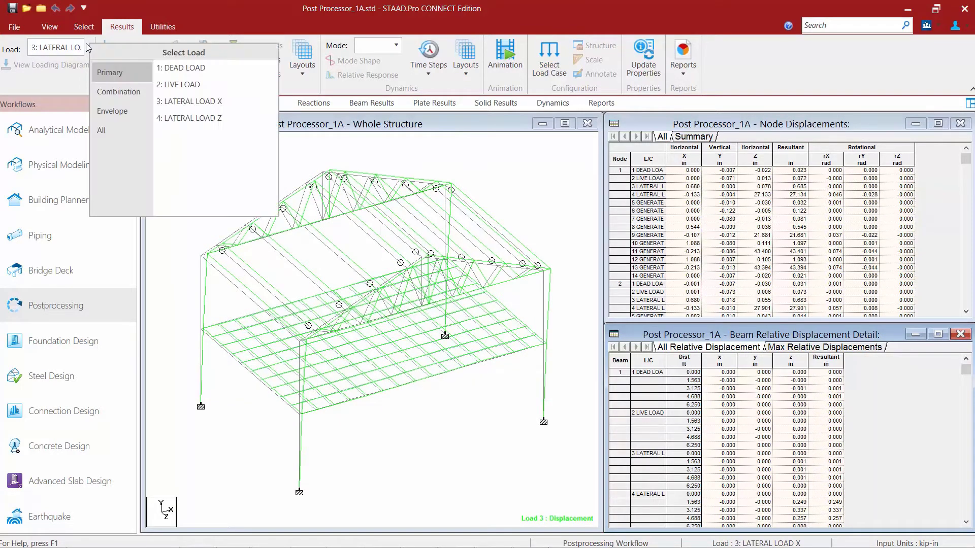
left_click(131, 93)
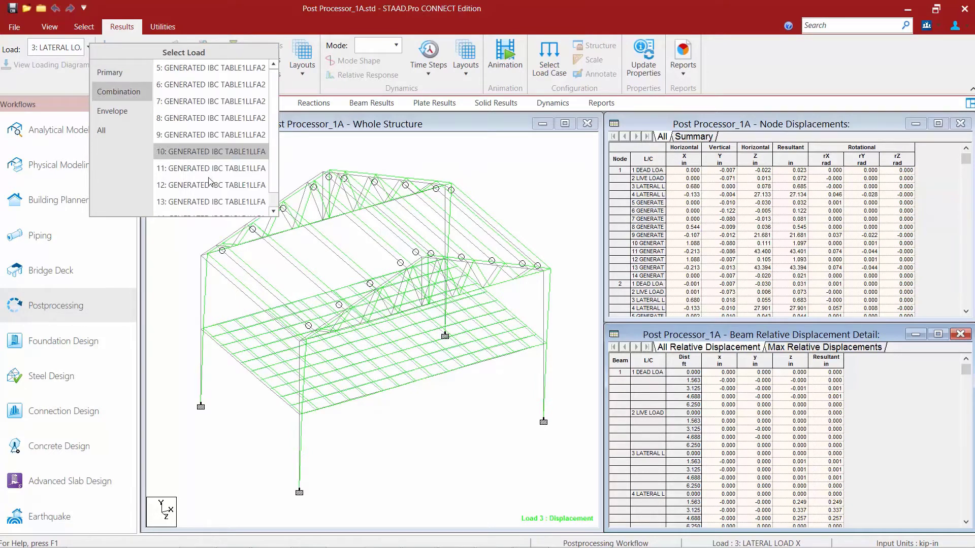
left_click(211, 135)
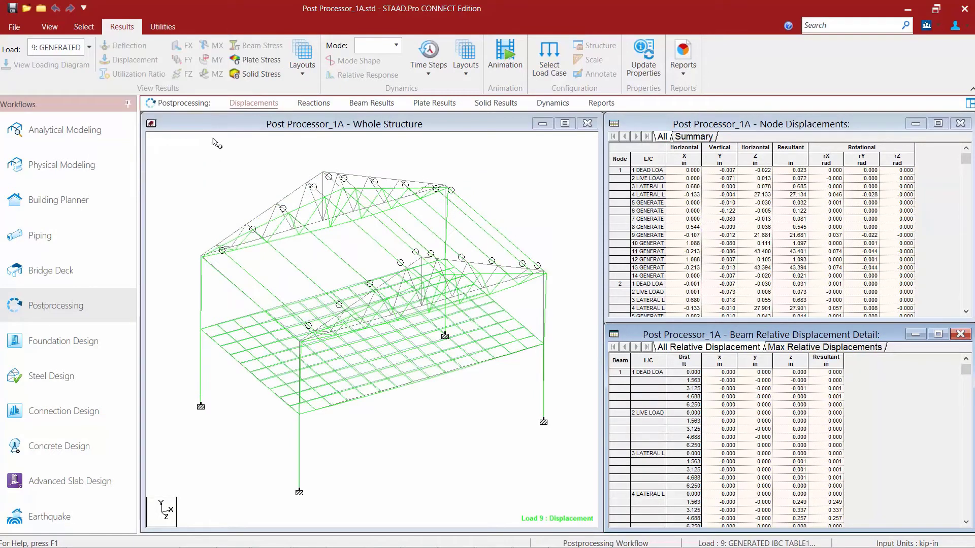
- Select load 6 and show its support reactions and statics check results
left_click(90, 48)
left_click(102, 134)
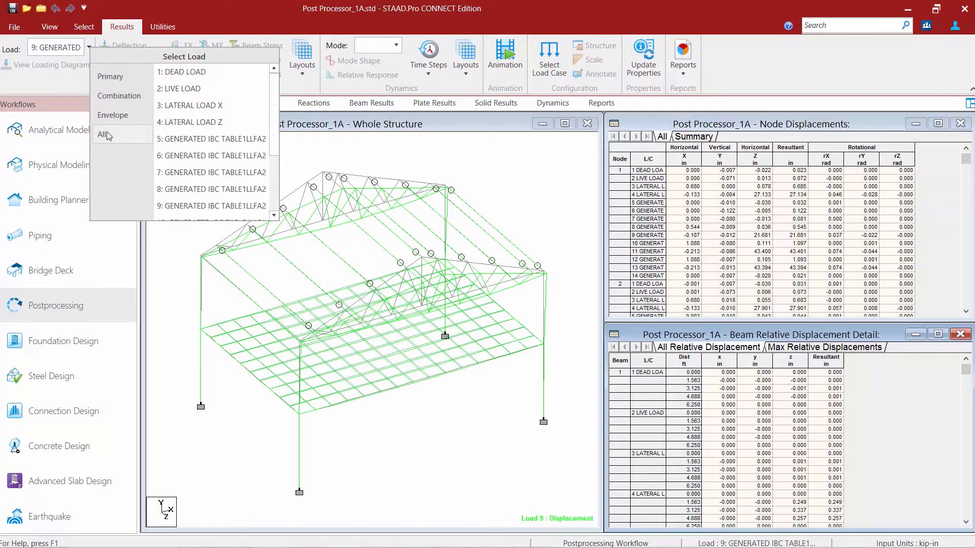
left_click(196, 162)
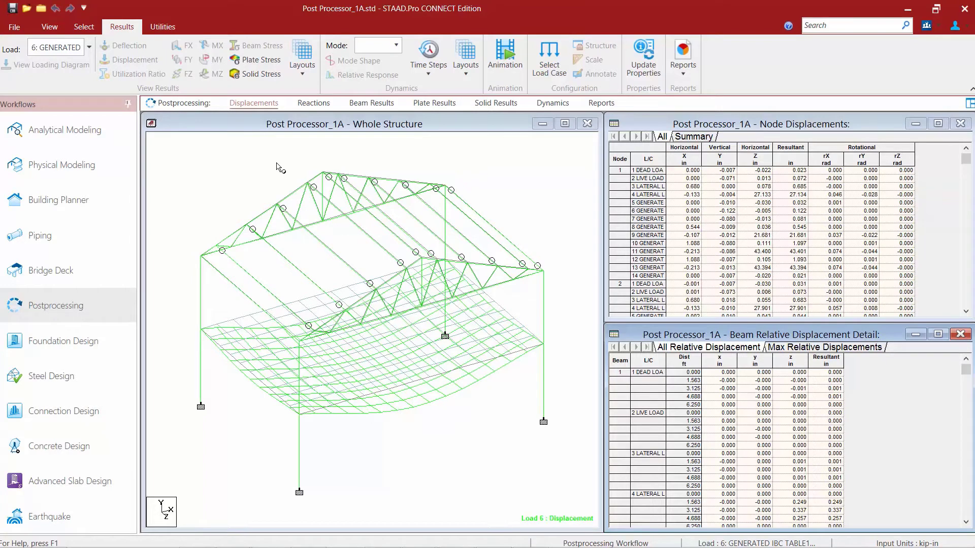
left_click(308, 104)
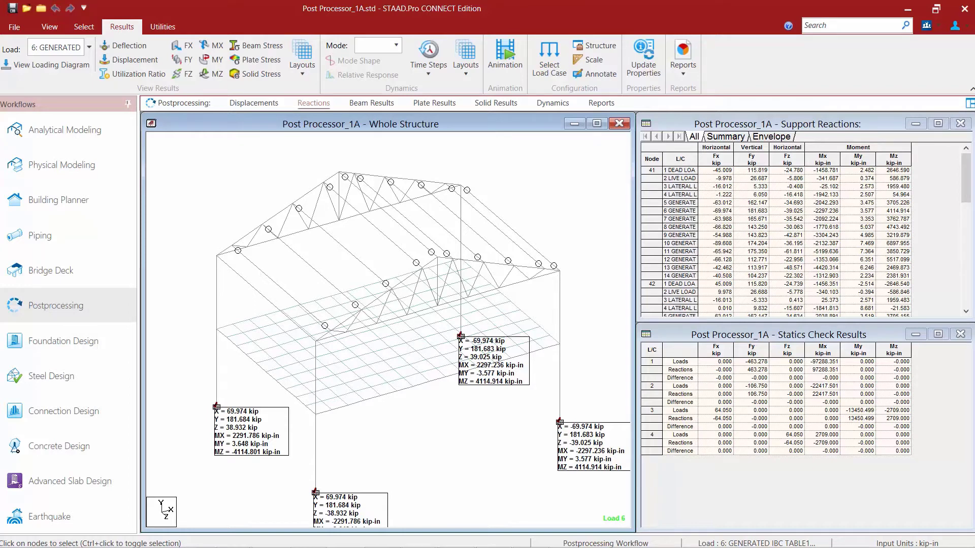
- Show the Support Reactions envelope of extreme reactions for nodes 41–44
left_click(799, 123)
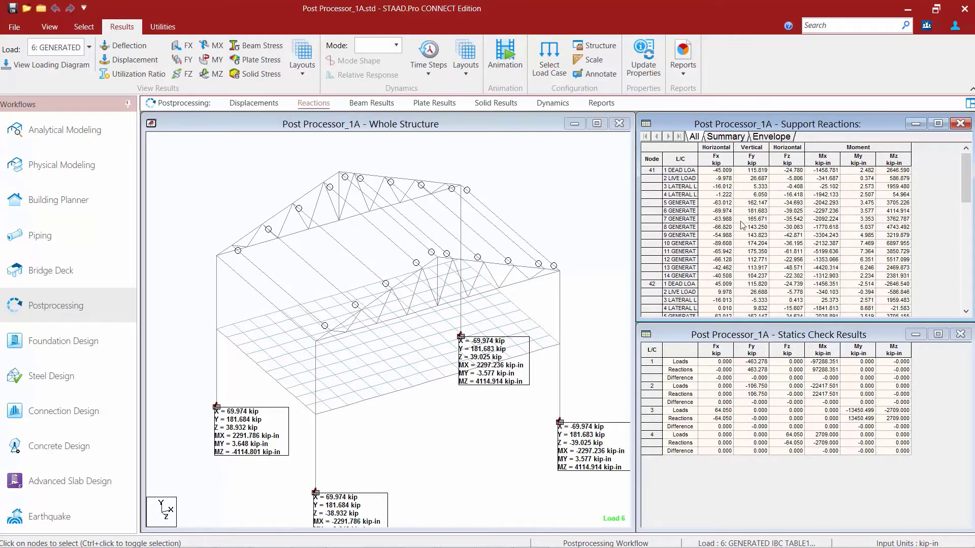
left_click(774, 136)
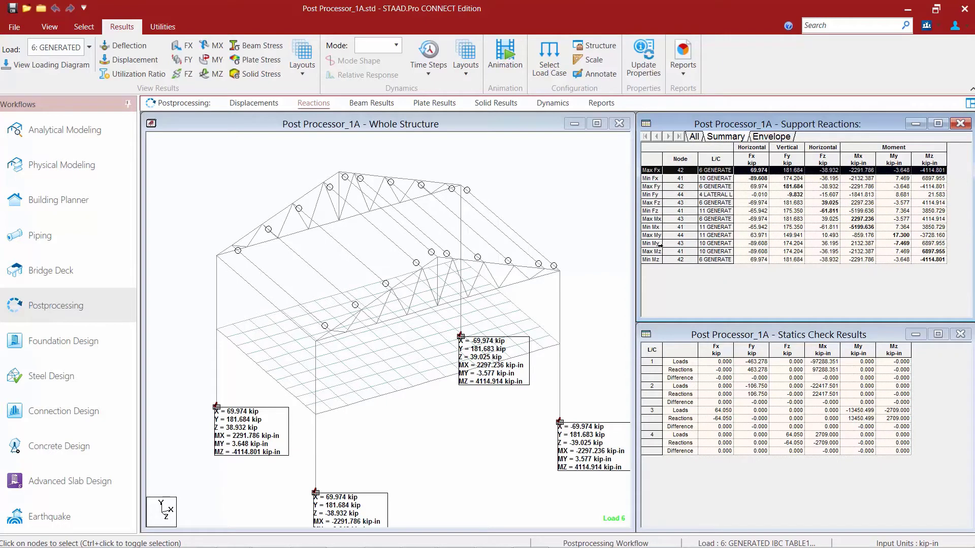
left_click(779, 137)
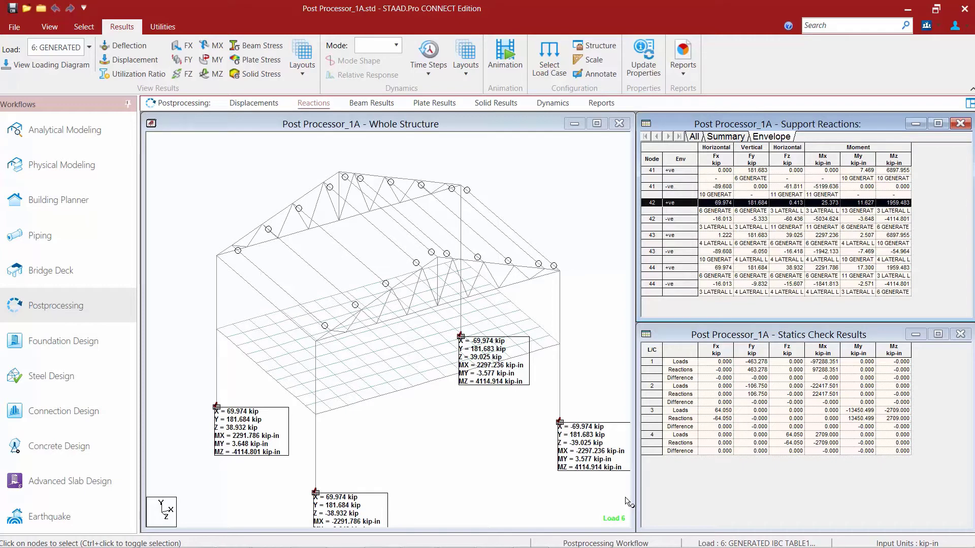
- Switch the displayed support reactions to load case 1 DEAD LOAD
left_click(88, 47)
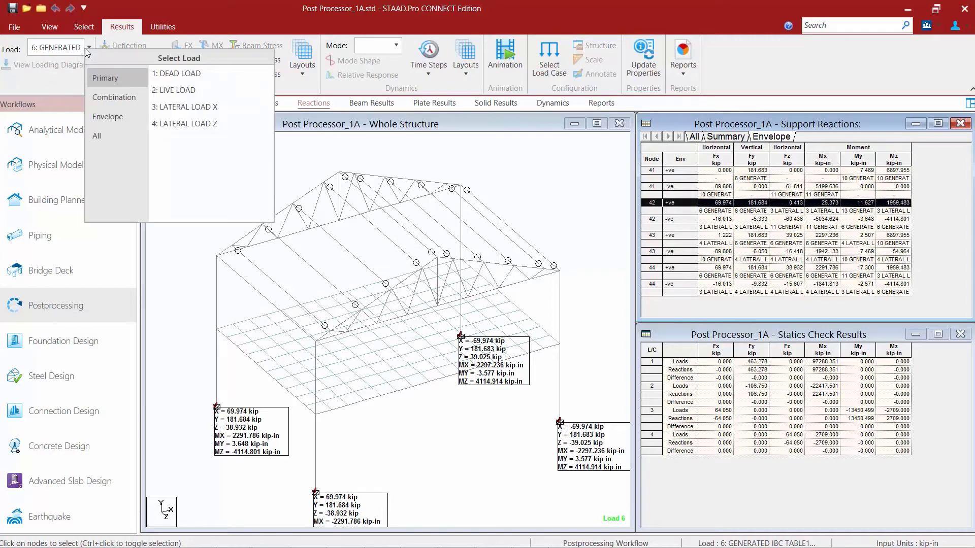
left_click(176, 73)
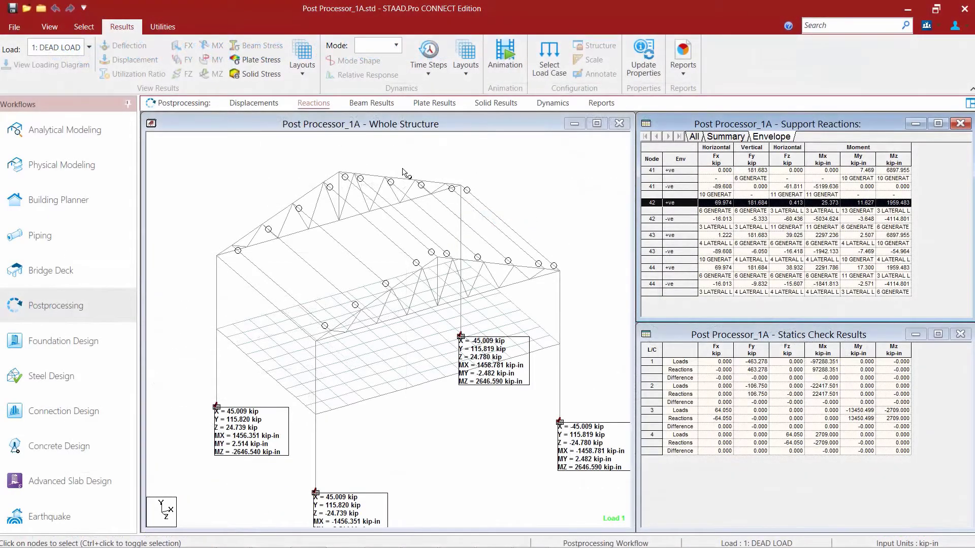
- Show Load 1 bending Z diagrams and the maximum/minimum Beam End Forces summary
left_click(378, 105)
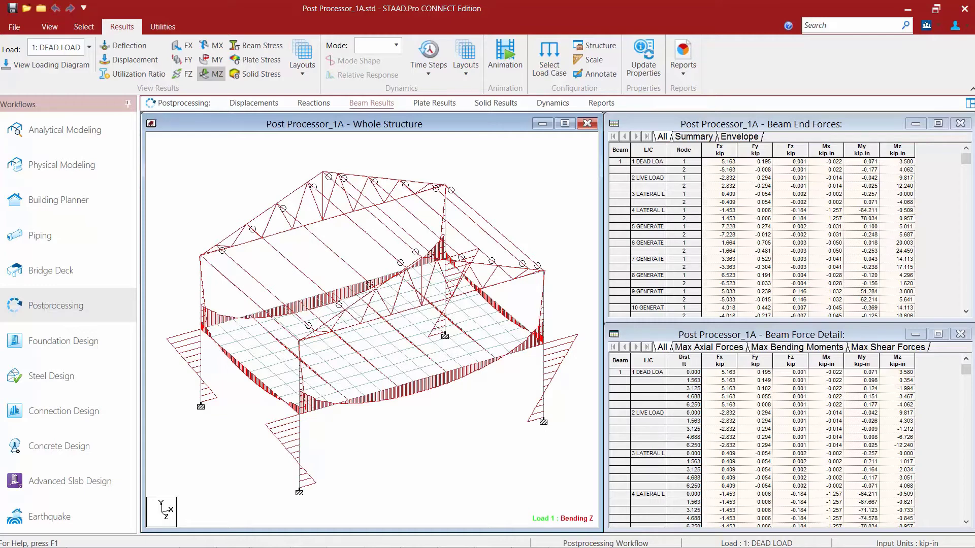
left_click(730, 138)
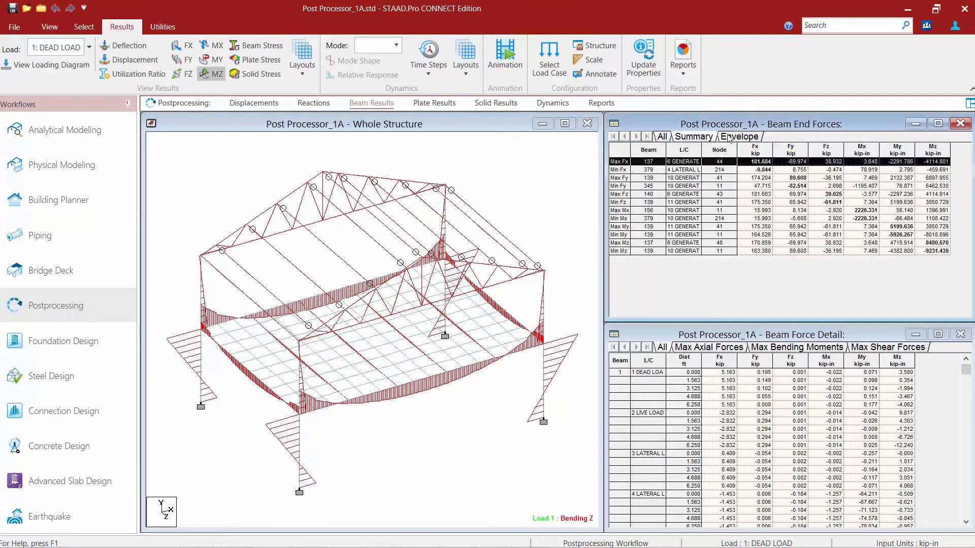
- List beam end forces for every load case per beam, then clear the beam selection
left_click(662, 138)
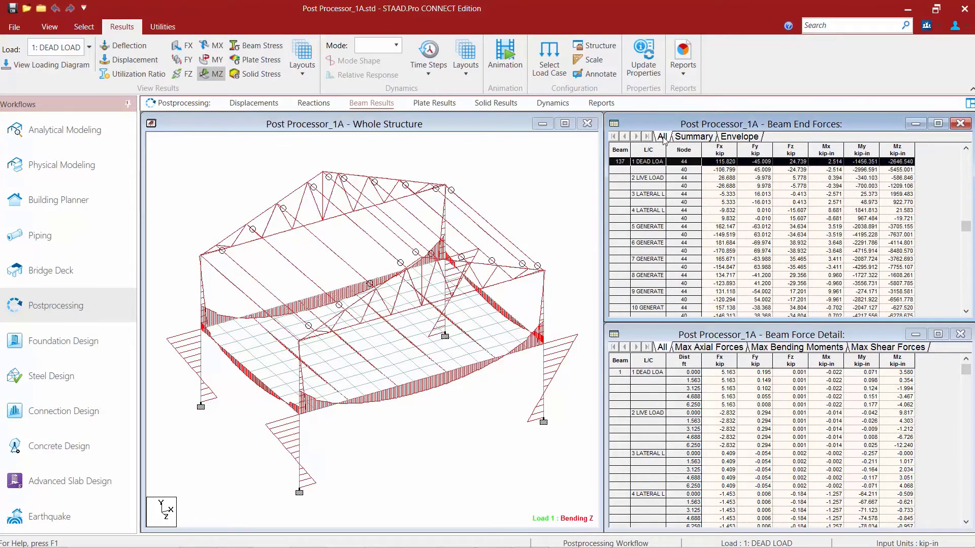
left_click(617, 152)
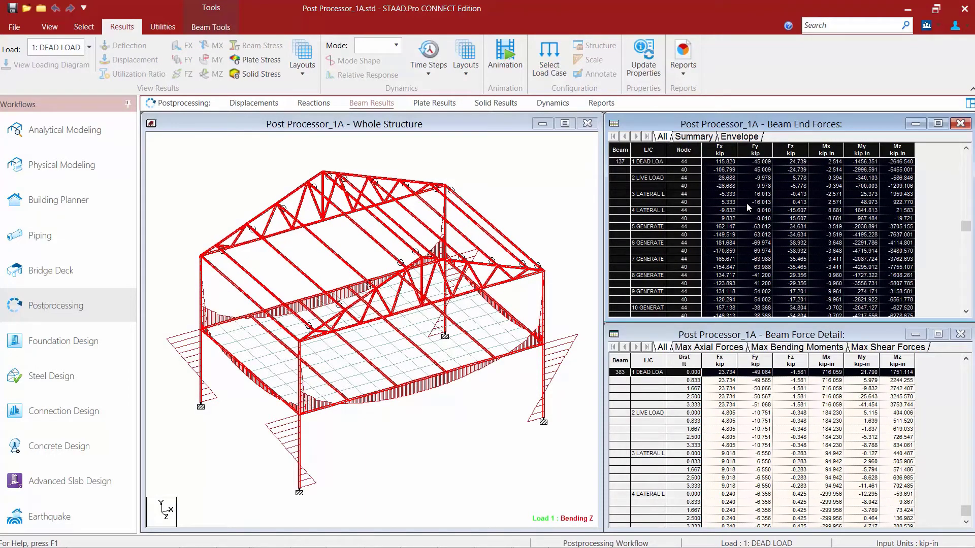
left_click(746, 207)
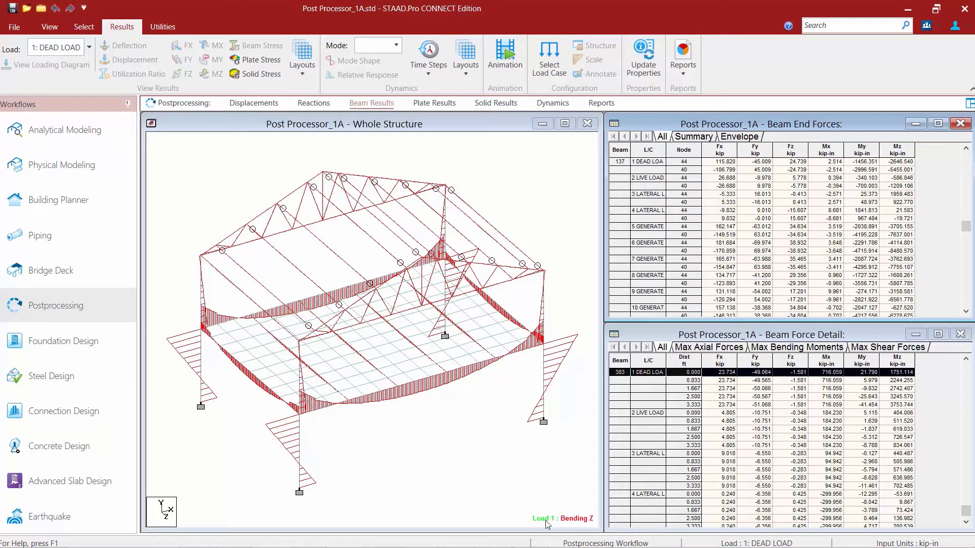
left_click(476, 489)
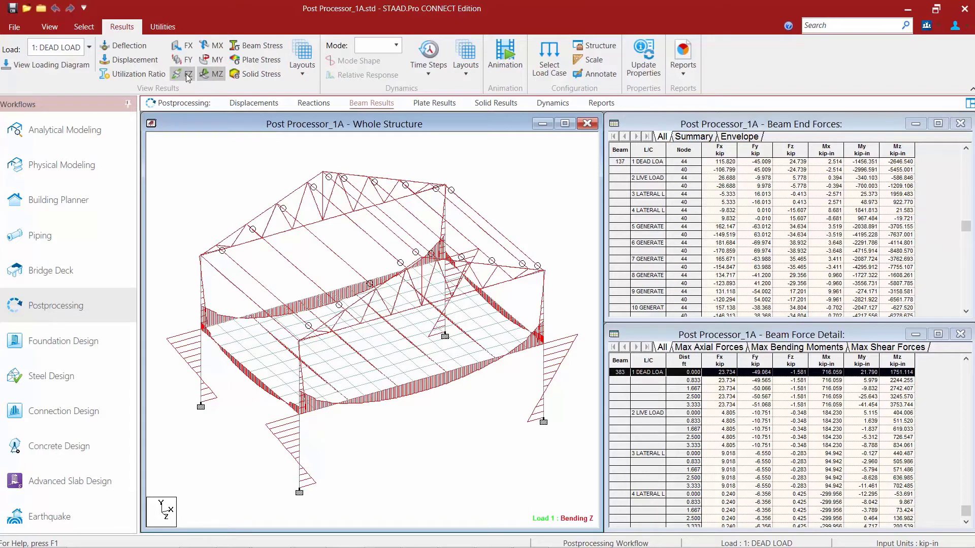
- Preview the shear Z, shear Y and bending Y diagrams, keep only bending Z, and open the Layouts list
left_click(186, 75)
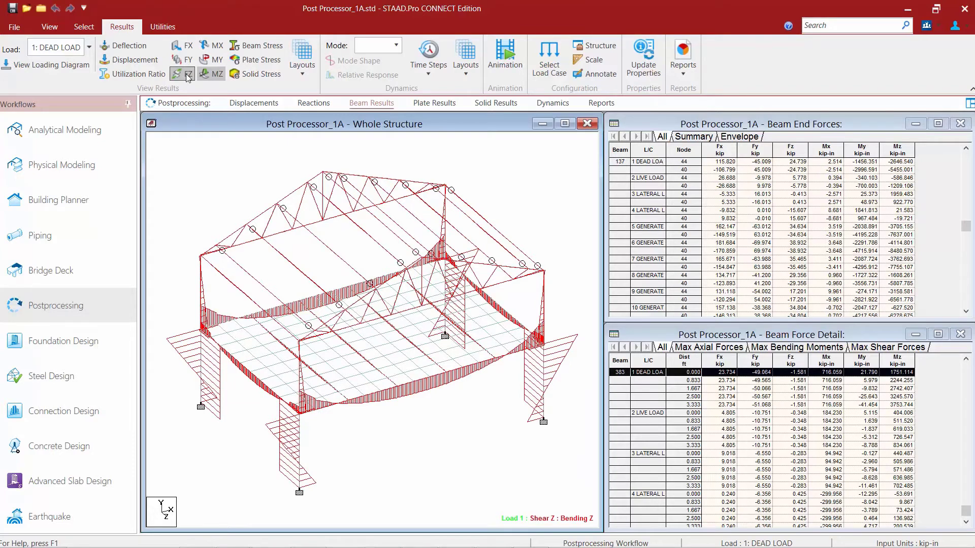
left_click(188, 74)
left_click(186, 60)
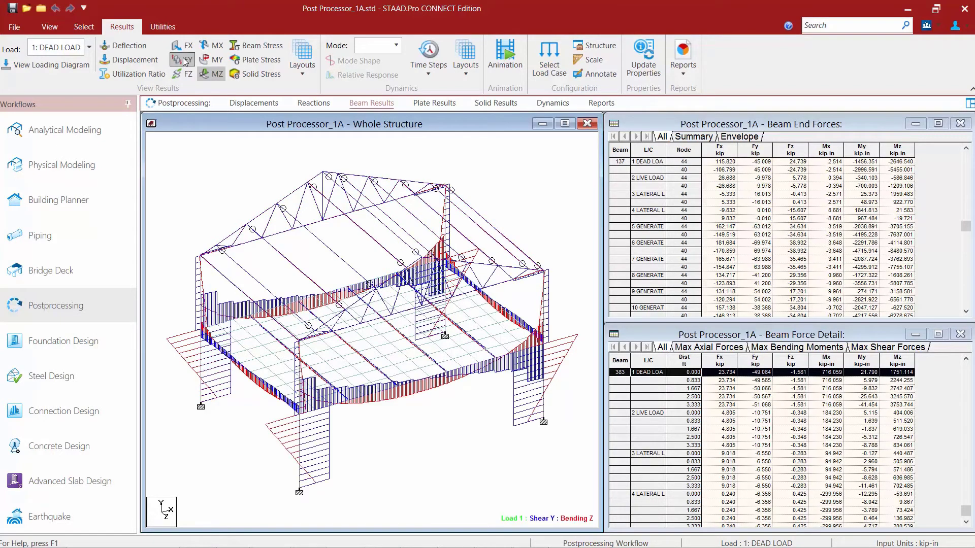
left_click(184, 60)
left_click(210, 60)
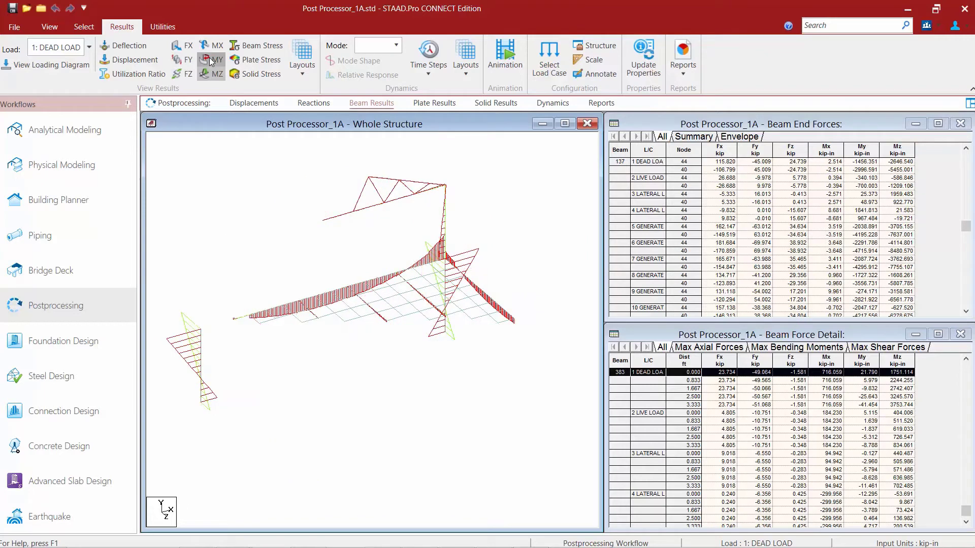
left_click(210, 60)
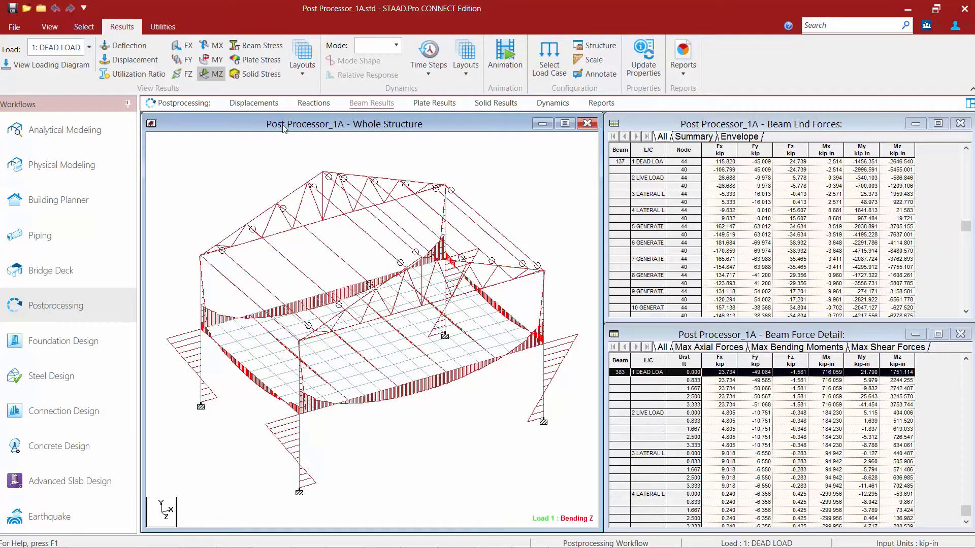
left_click(303, 66)
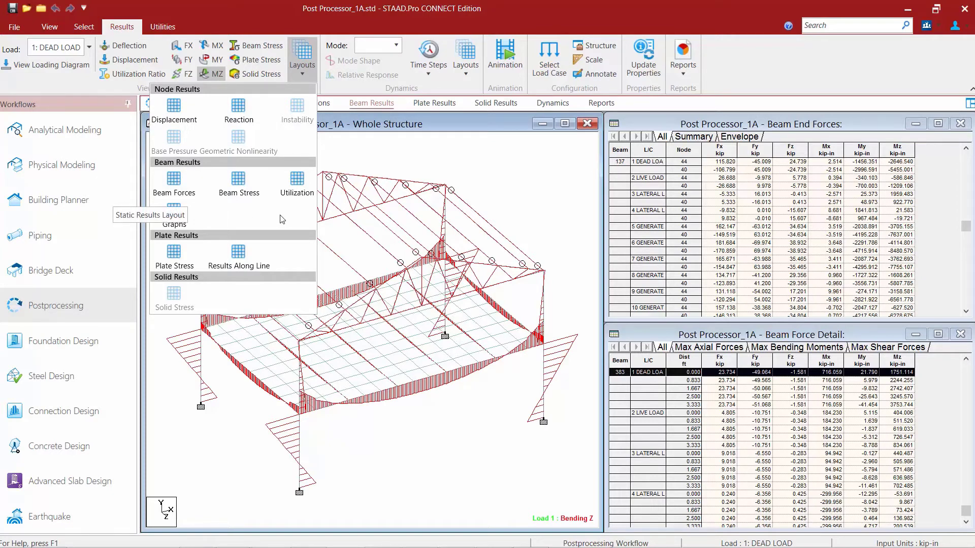
- Switch to the Beam Stress layout with its 3D stress contour and combined axial-bending stress table
left_click(238, 183)
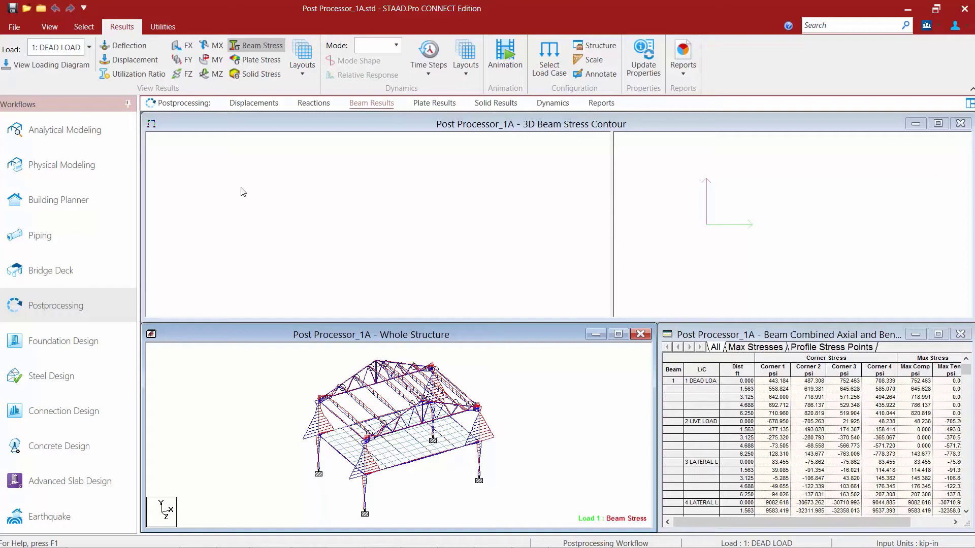
mouse_move(617, 513)
- Select beam 18 and move its section cut to 4.88 ft along the beam
left_click(479, 429)
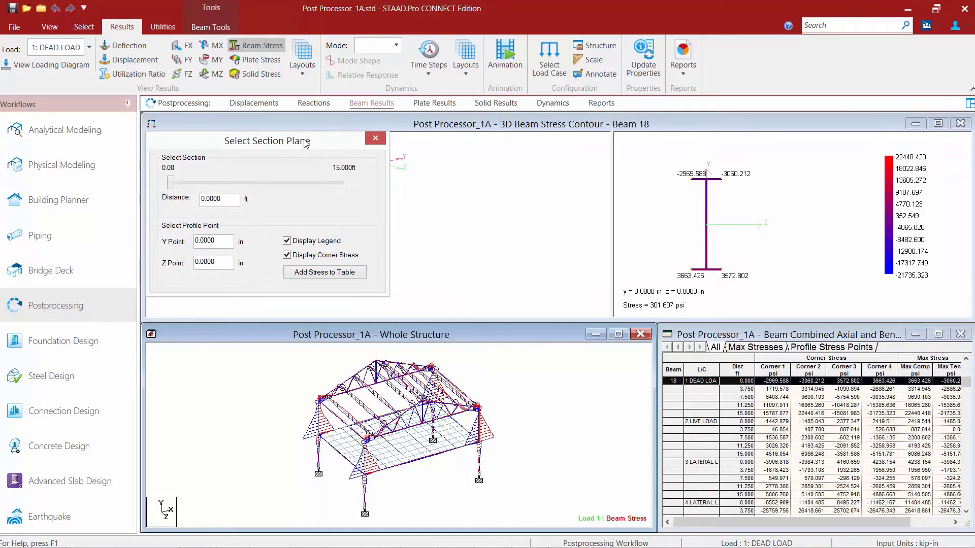
left_click_drag(307, 144, 597, 316)
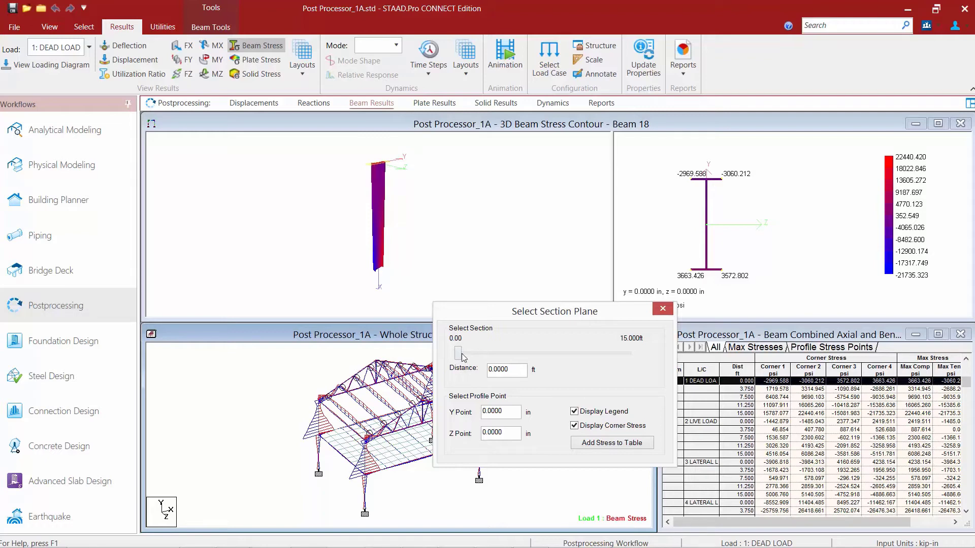
left_click_drag(458, 355, 514, 365)
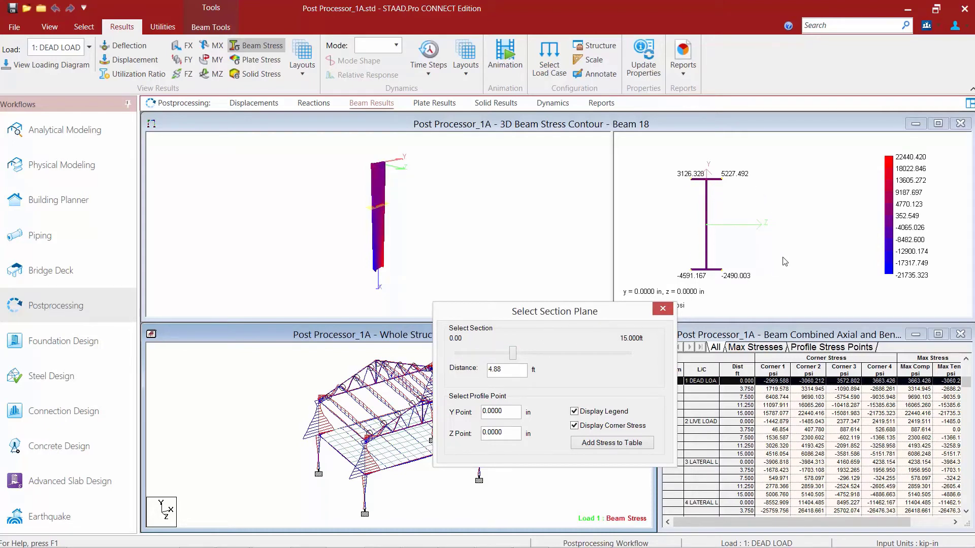
left_click(663, 309)
- Browse the stress table's maximum-stress and profile-point tabs, return to All, and open Layouts
left_click(705, 335)
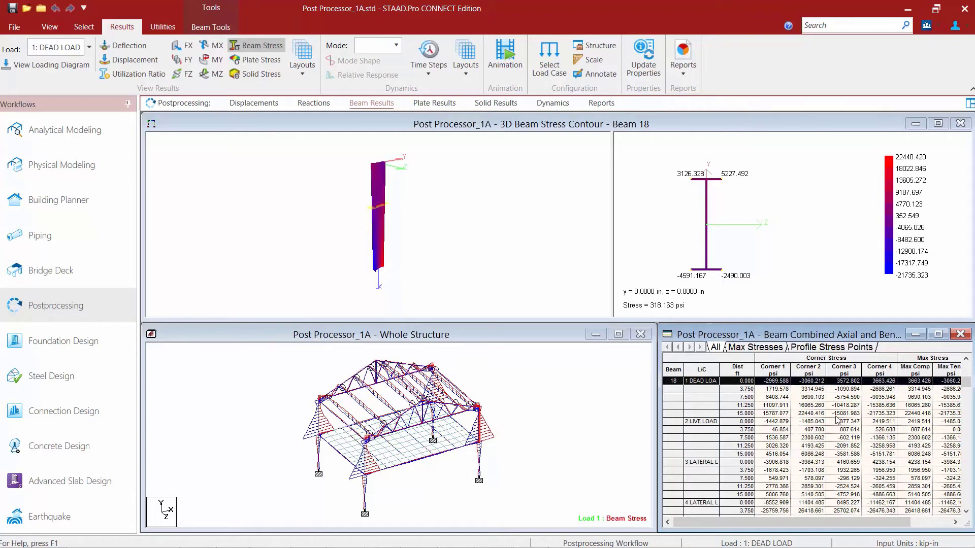
left_click(745, 349)
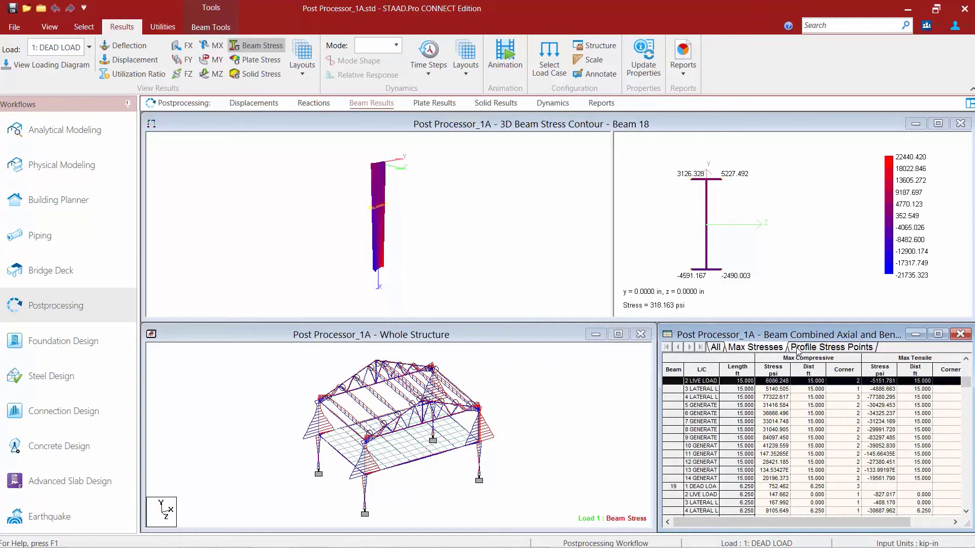
left_click(814, 349)
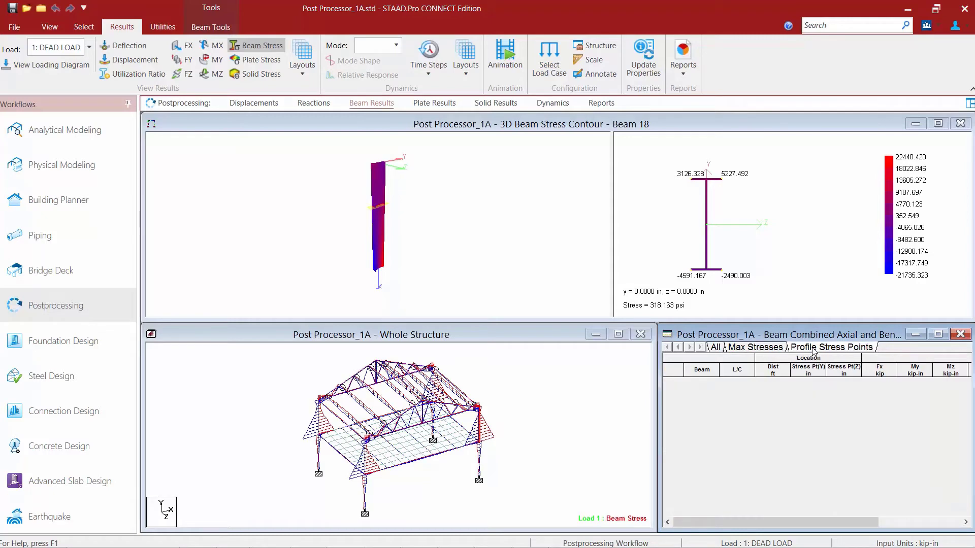
left_click(718, 348)
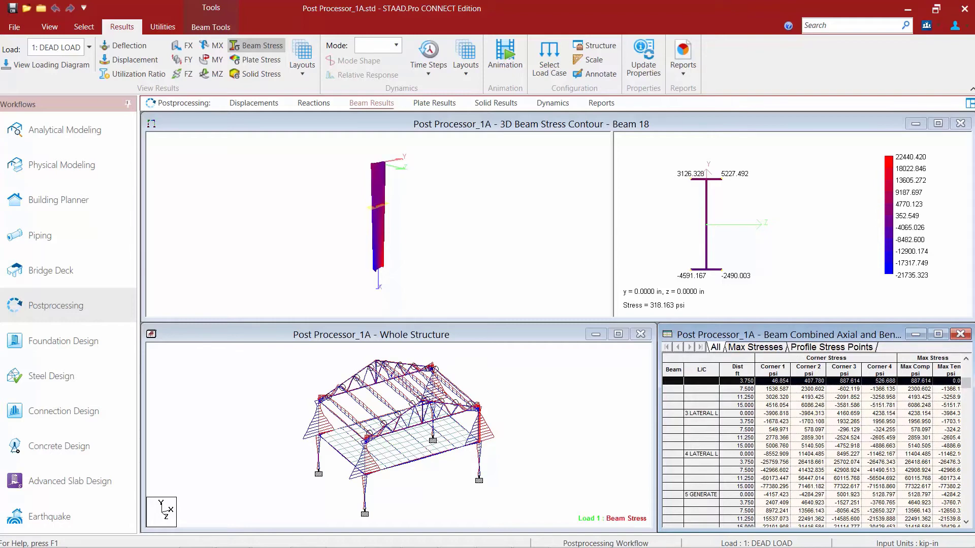
left_click(298, 74)
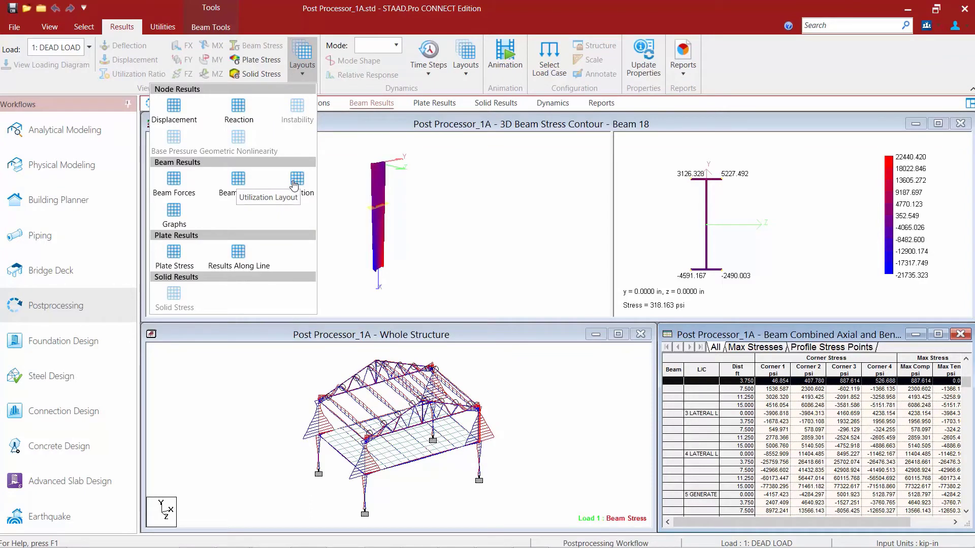
- Switch to the utilization layout and list only failed members, led by beam 27 at 5.850
left_click(294, 186)
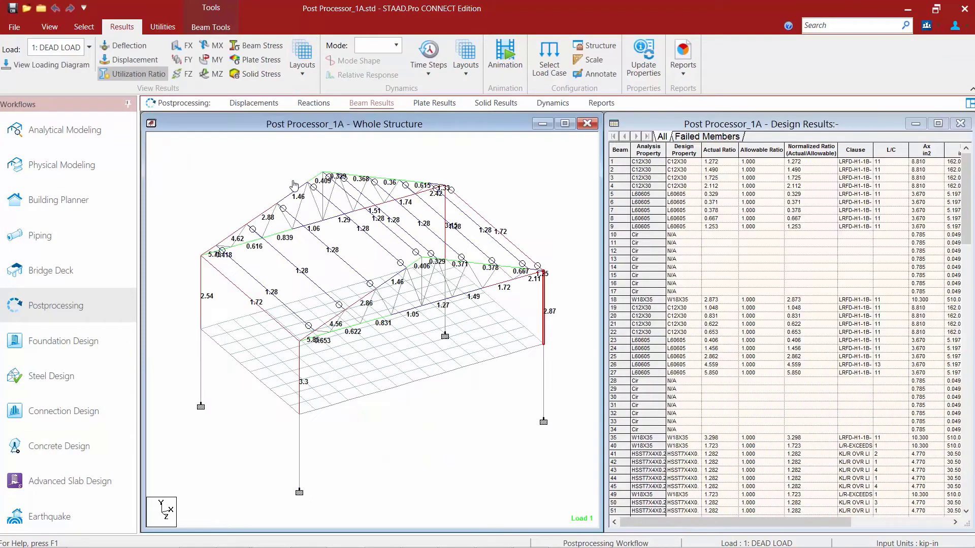
left_click(264, 173)
left_click(815, 125)
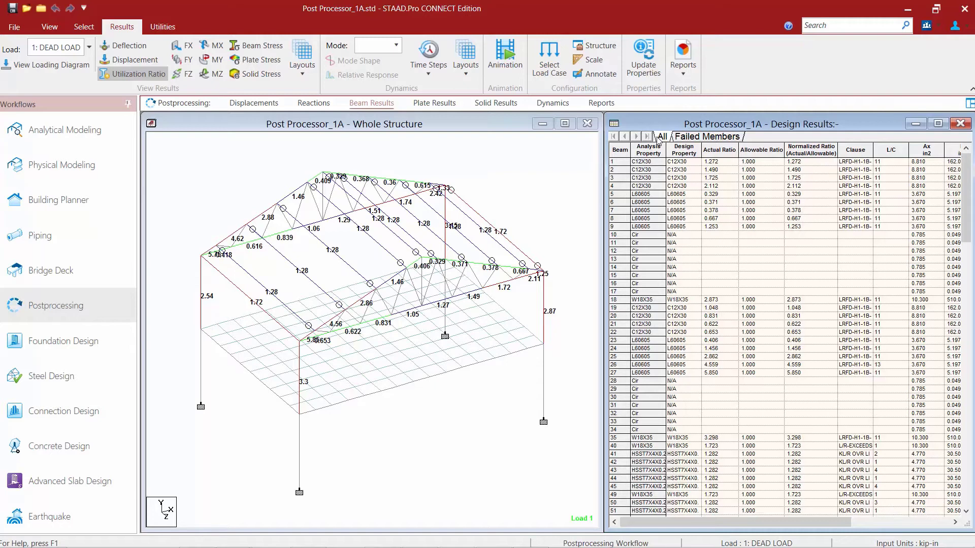
left_click(693, 138)
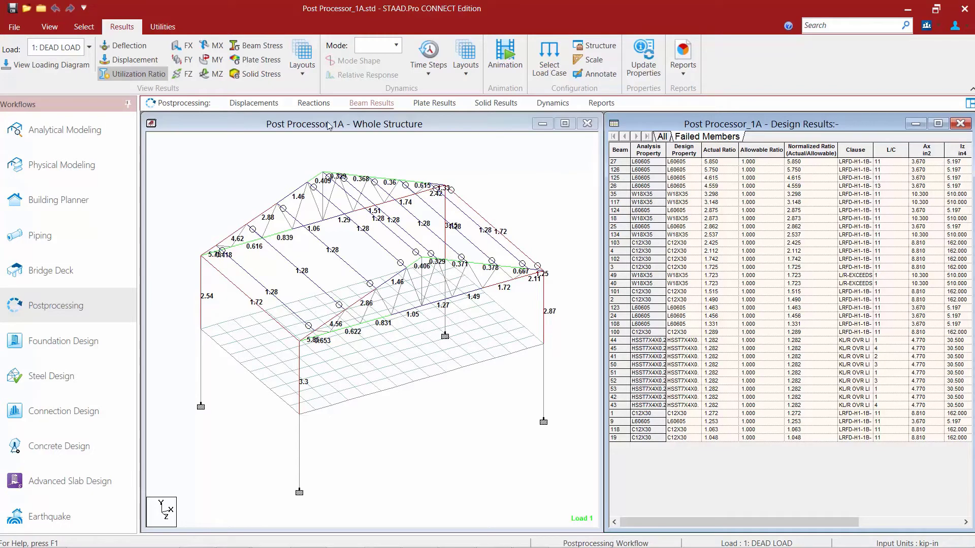
left_click(309, 74)
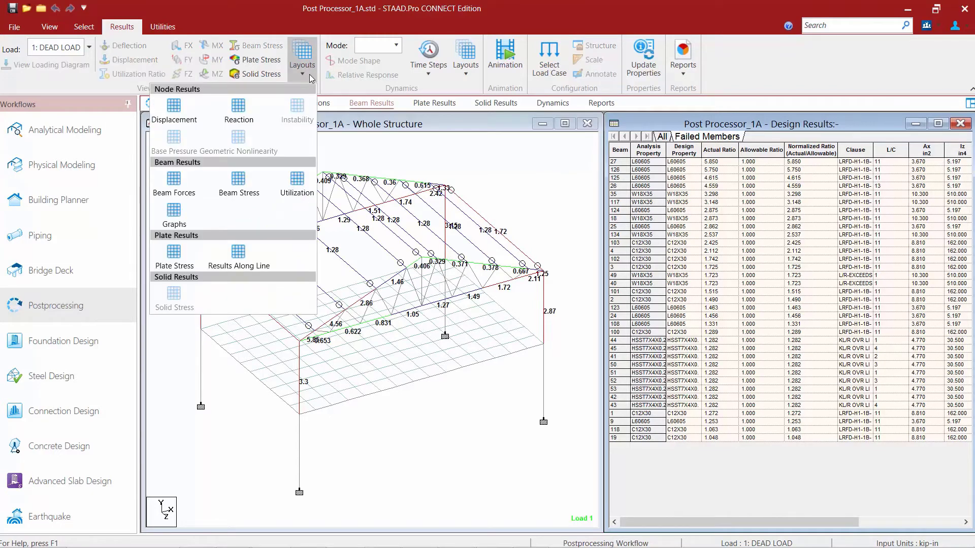
- Plot Mz, Fy and Fx in the Beam Graphs layout for the roof member between nodes 34 and 33
left_click(174, 210)
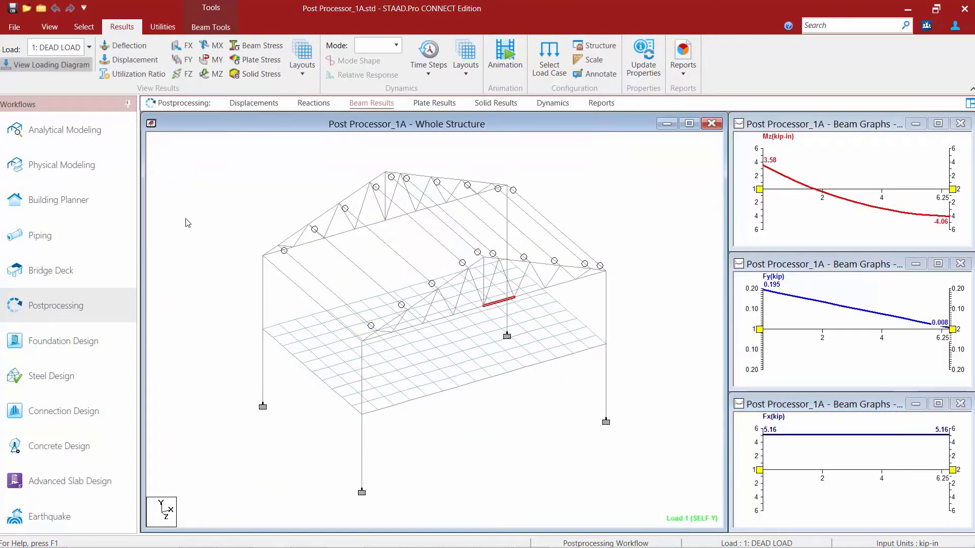
left_click(308, 245)
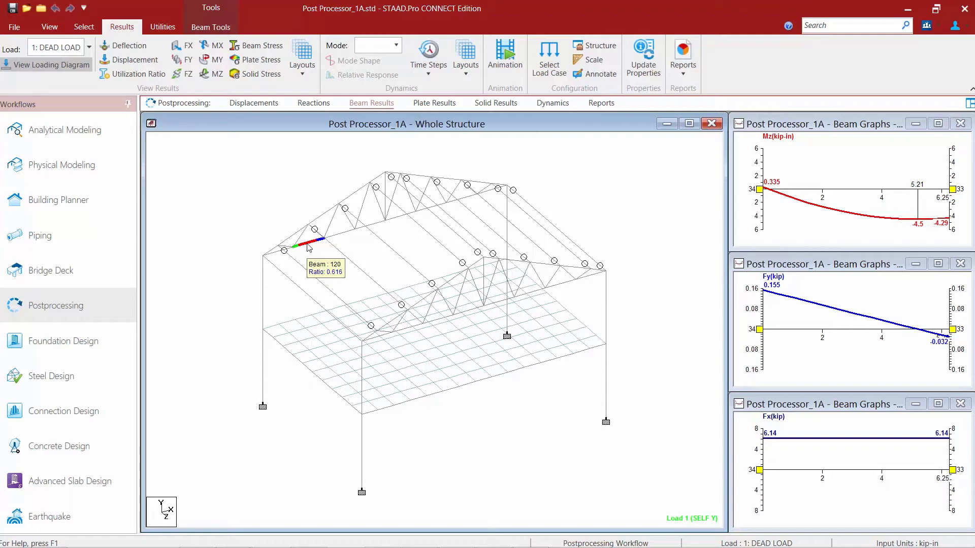
right_click(810, 162)
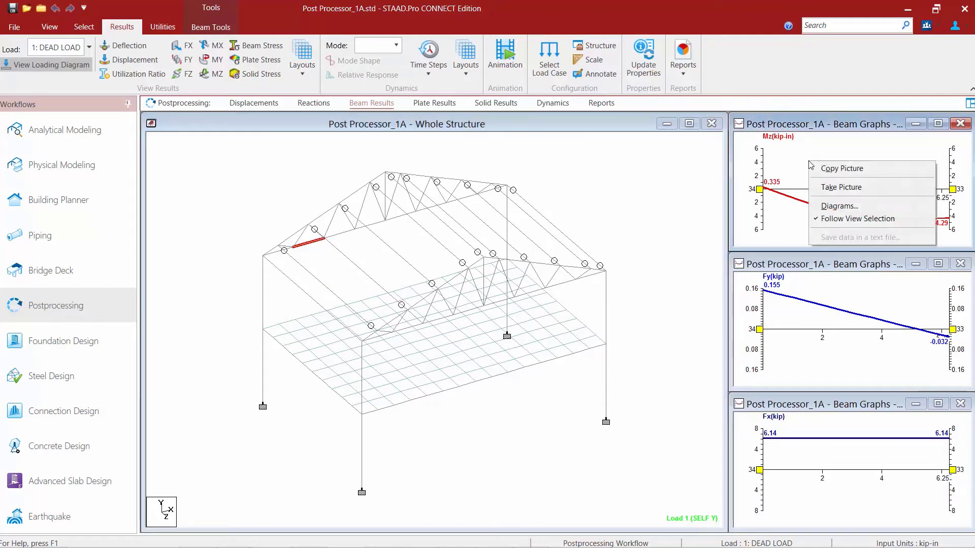
left_click(852, 208)
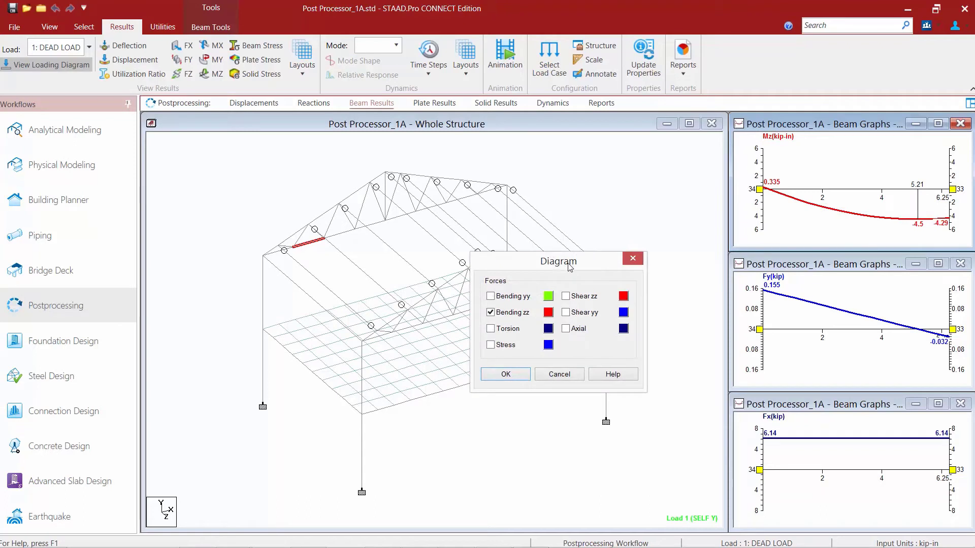
left_click(560, 376)
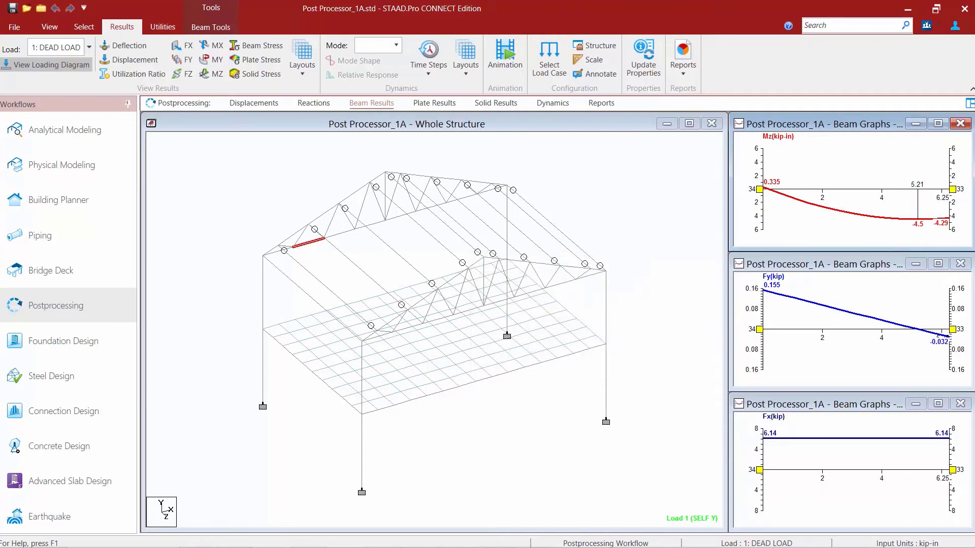
left_click(243, 174)
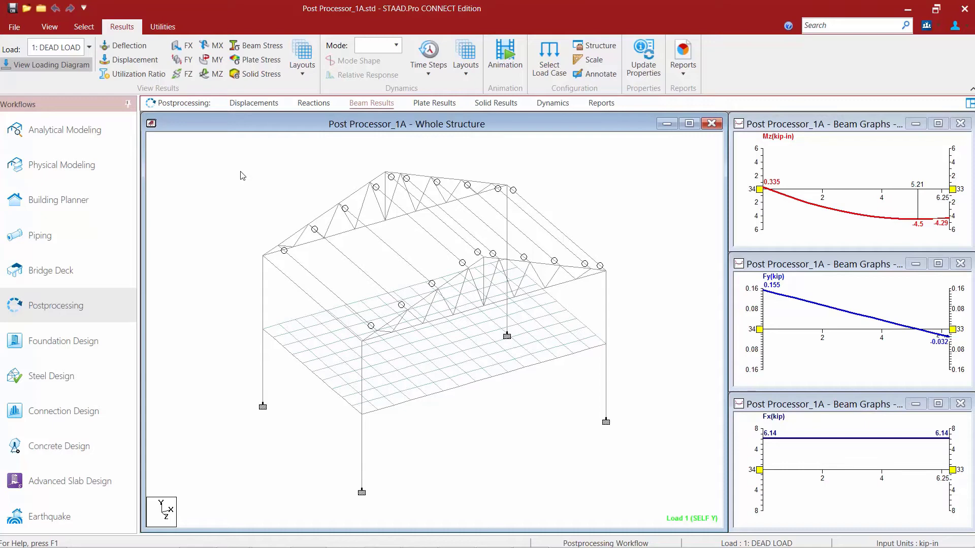
- Open Plate Results and set the plate stress contour to Max Absolute for 1: DEAD LOAD
left_click(443, 105)
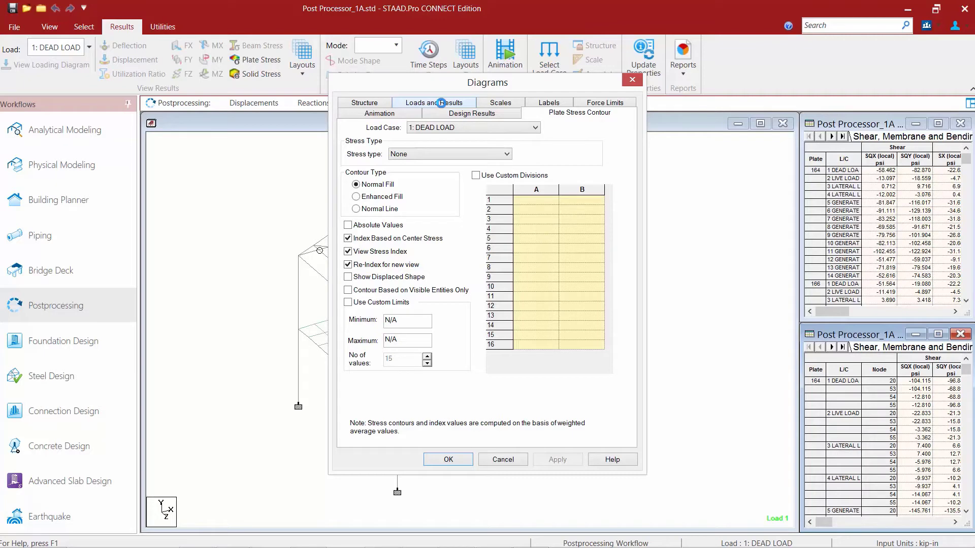
left_click(418, 155)
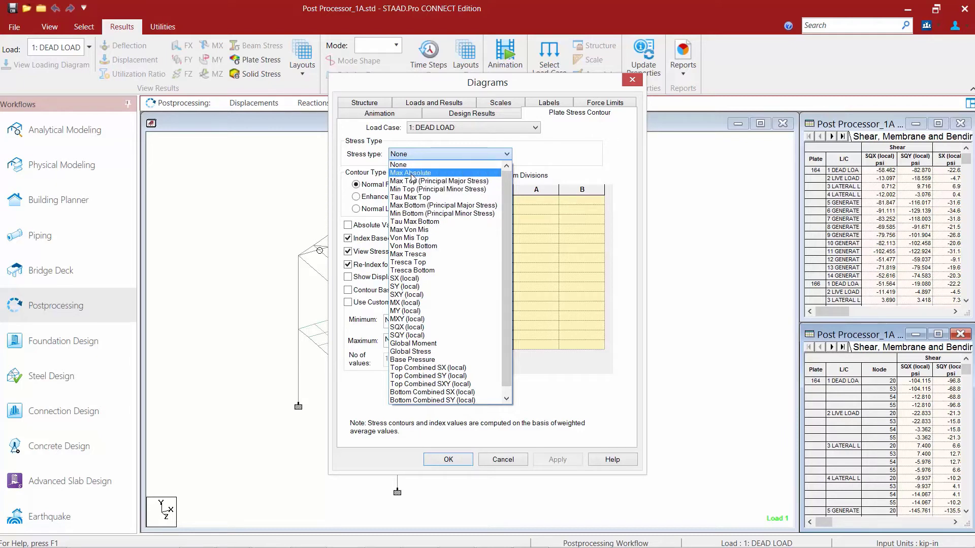
left_click(410, 173)
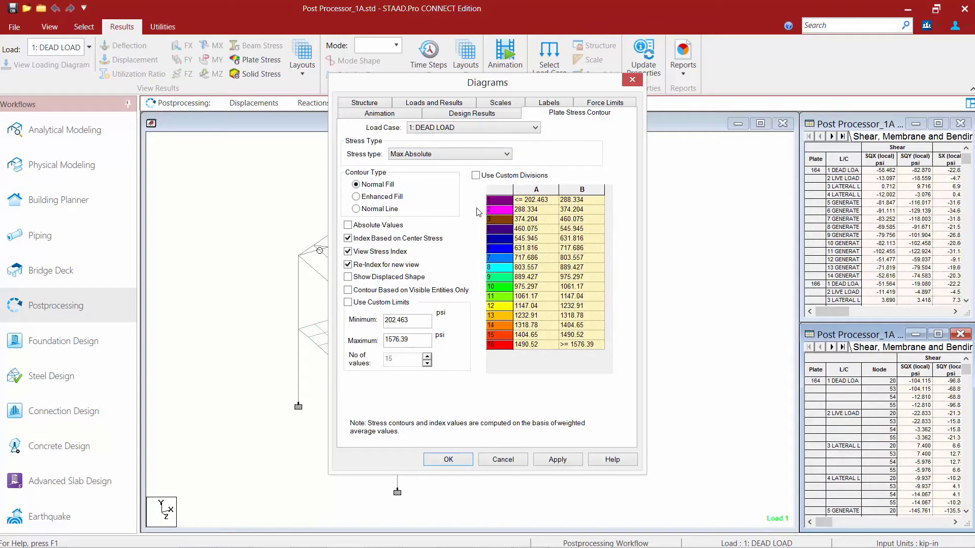
left_click(465, 127)
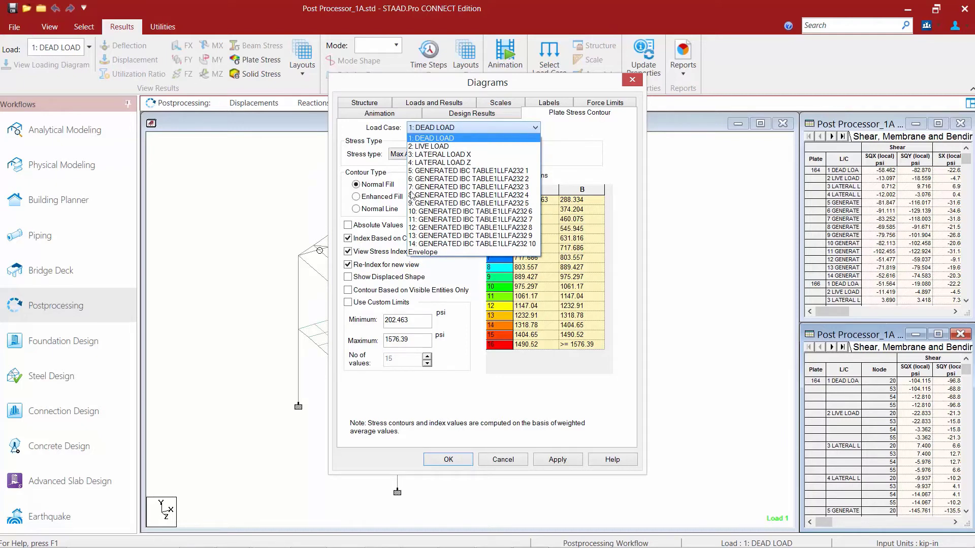
left_click(434, 138)
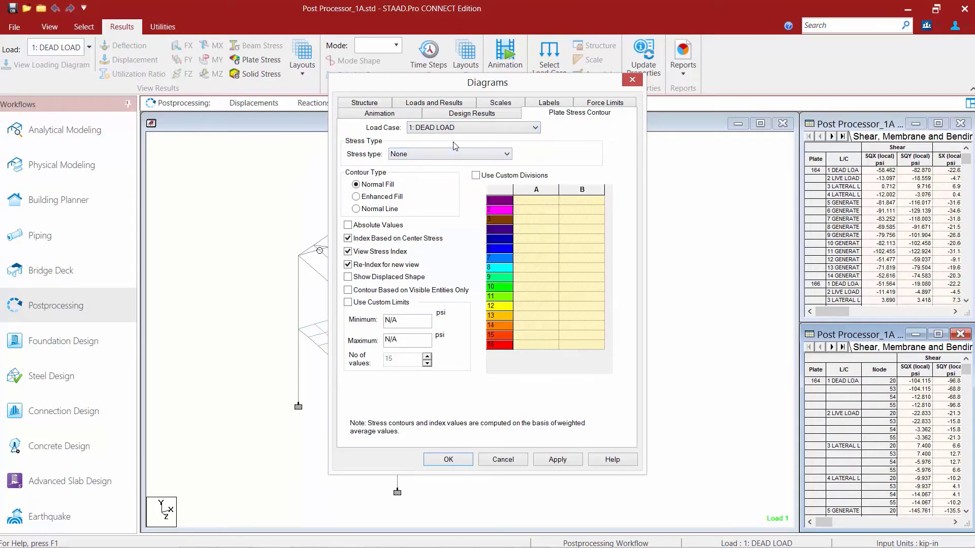
- Apply the Max Absolute contour to the slab and switch to the Results Along Line layout
left_click(455, 461)
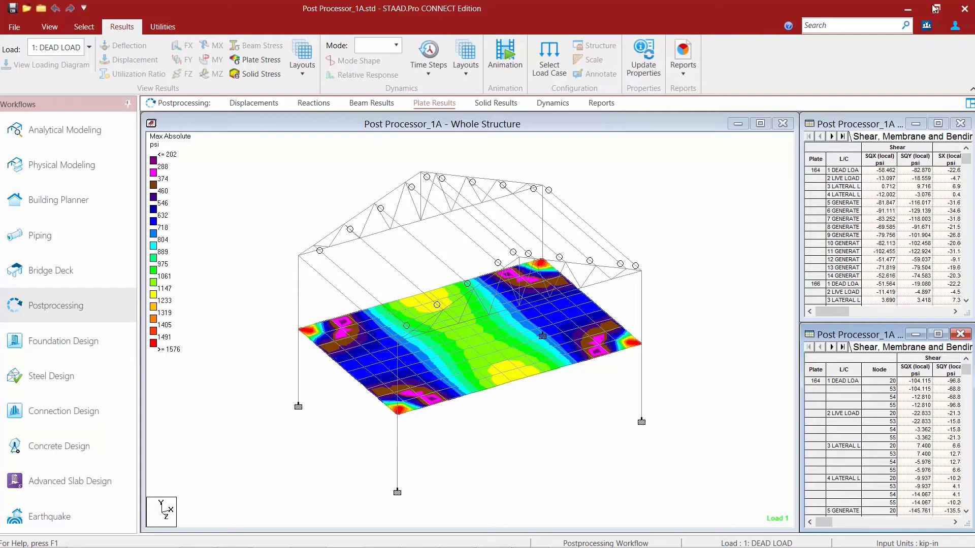
left_click(305, 71)
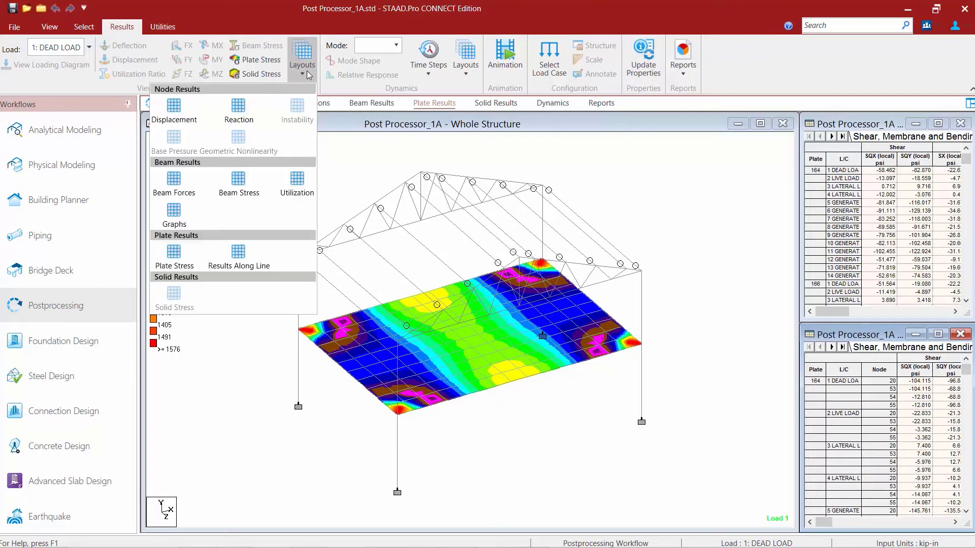
left_click(238, 254)
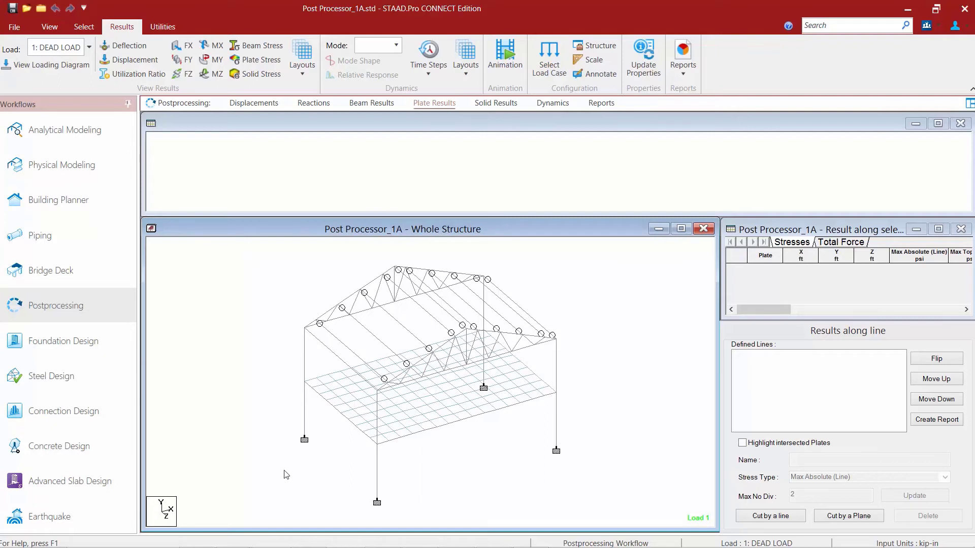
- Draw cut line LINE 1 across the floor slab from its right side to its left edge
left_click(768, 516)
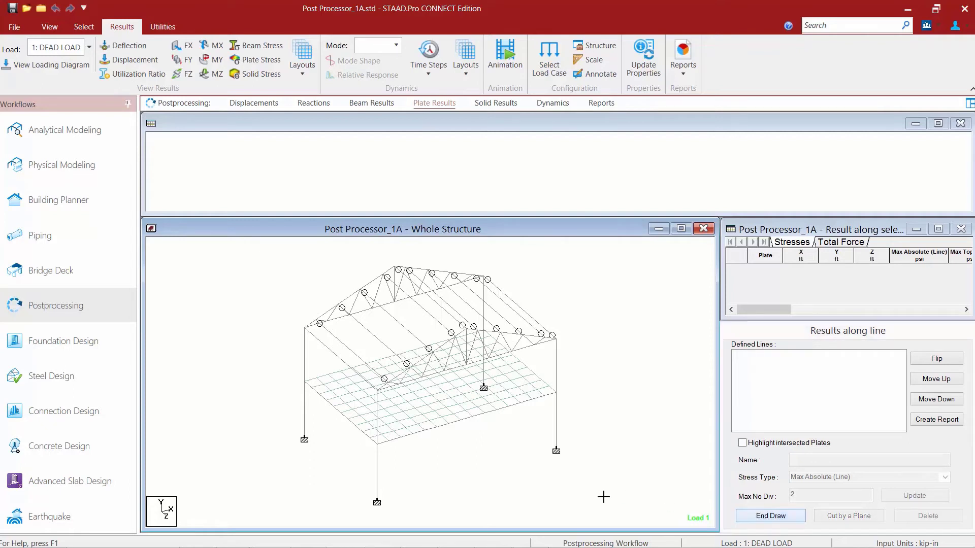
left_click(523, 378)
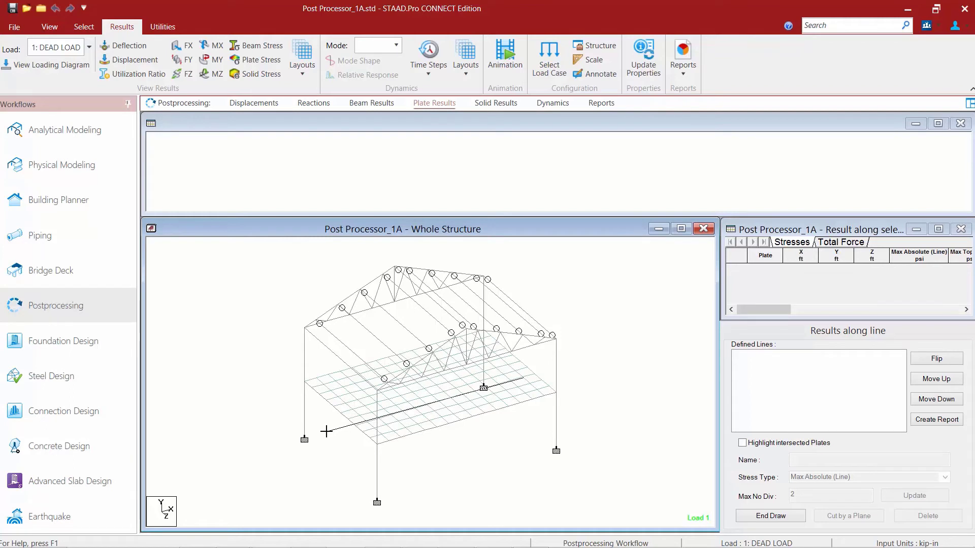
left_click(327, 432)
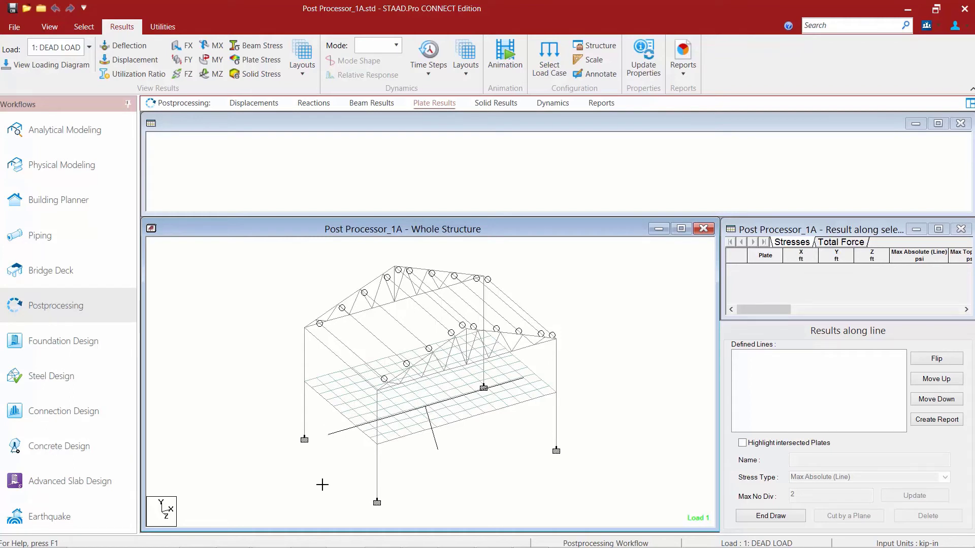
left_click(491, 473)
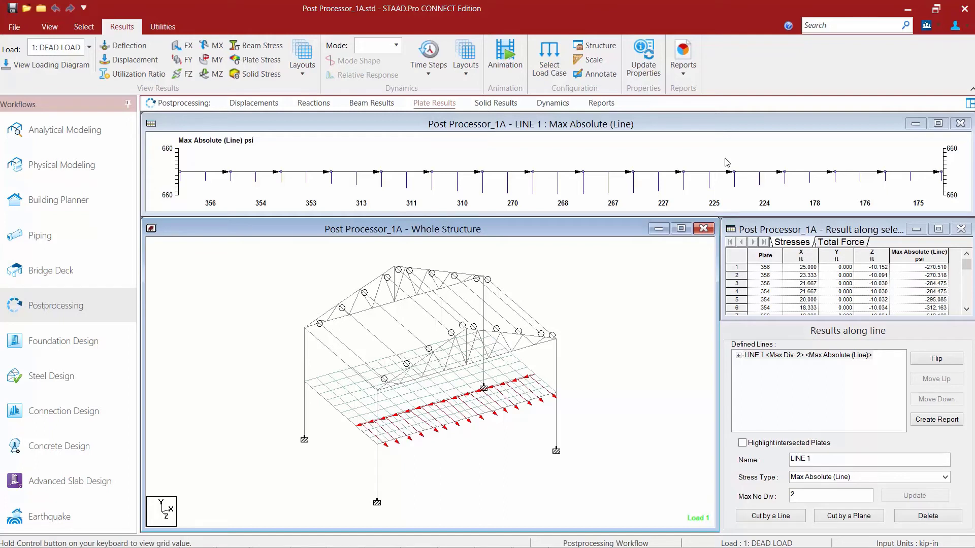
- Plot LINE 1 as Max Top stress with 8 divisions, then check beam 134's 2.537 ratio
left_click(944, 477)
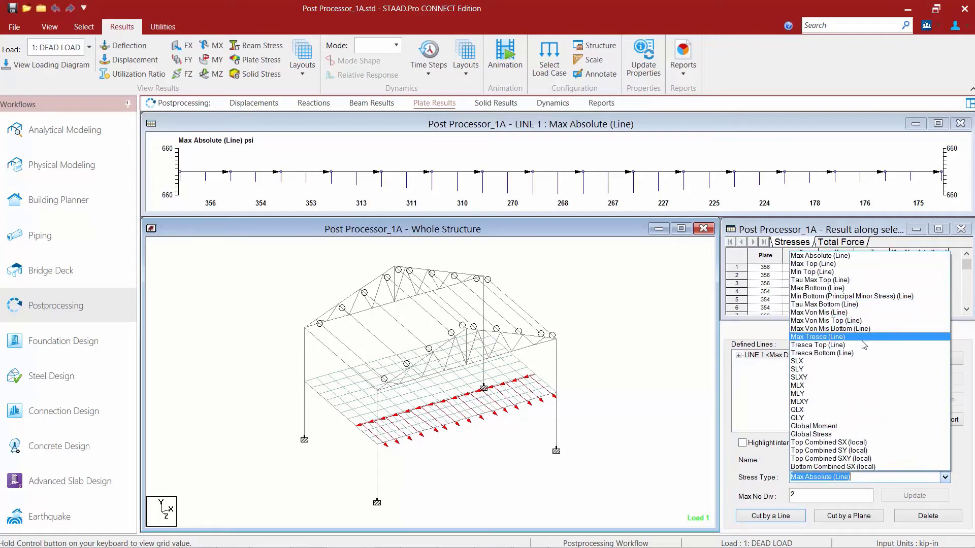
left_click(836, 264)
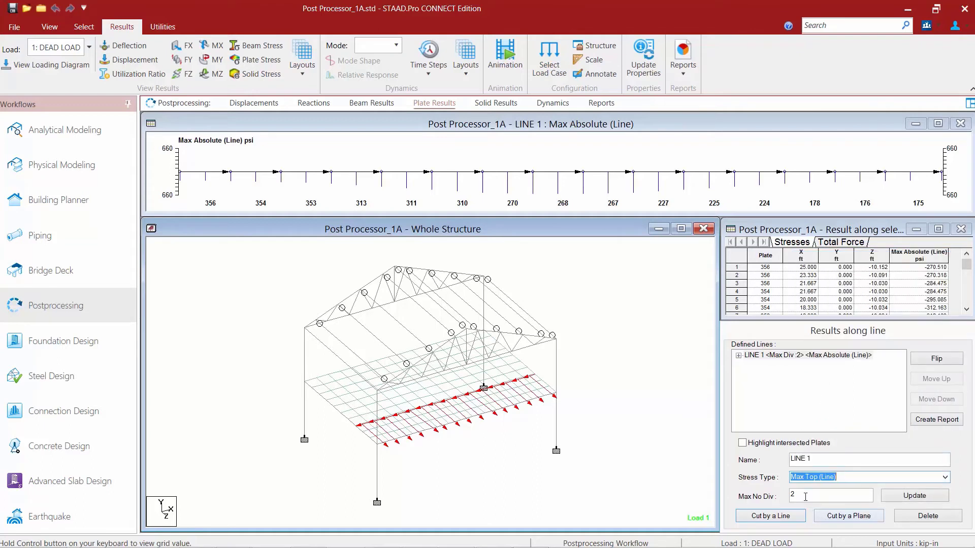
key("Tab")
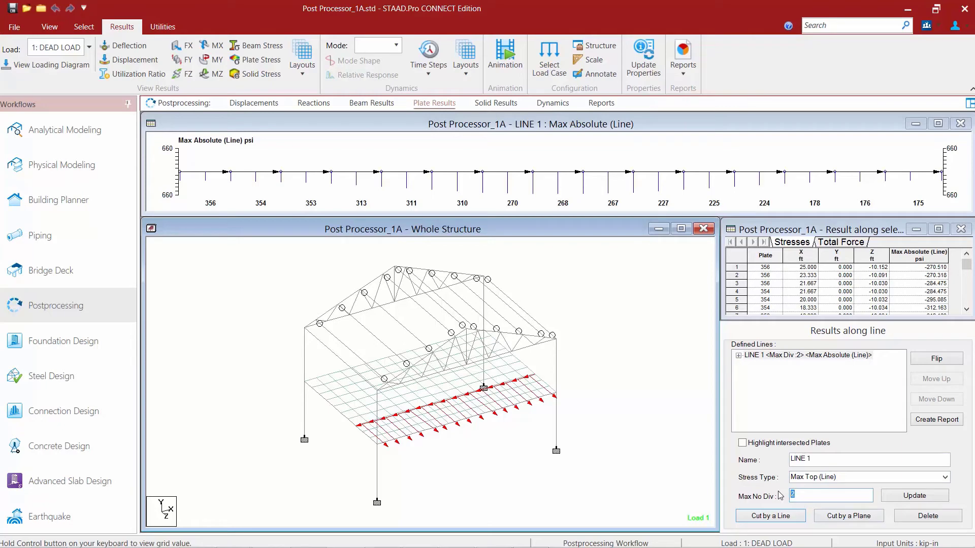
type("8")
left_click(902, 497)
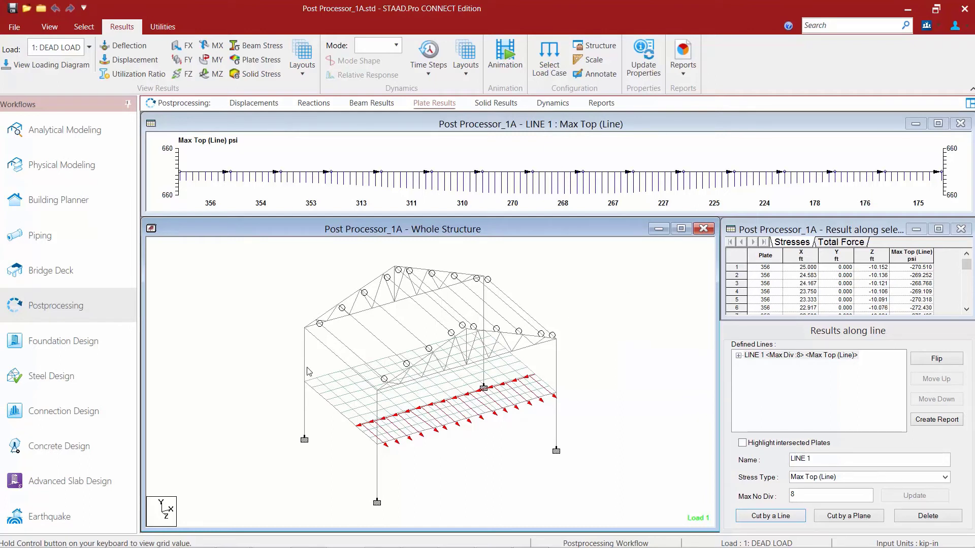
mouse_move(307, 372)
left_click(306, 365)
double_click(306, 364)
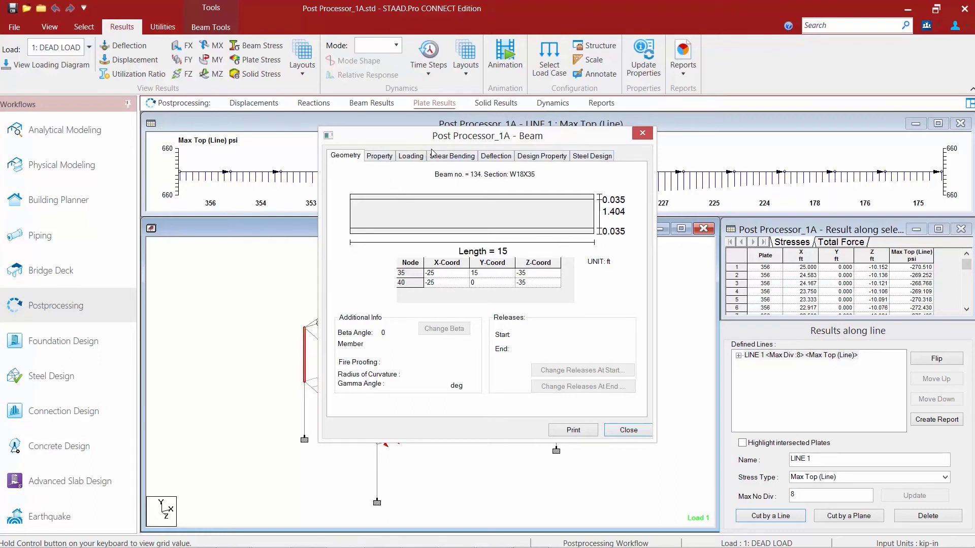
left_click(444, 161)
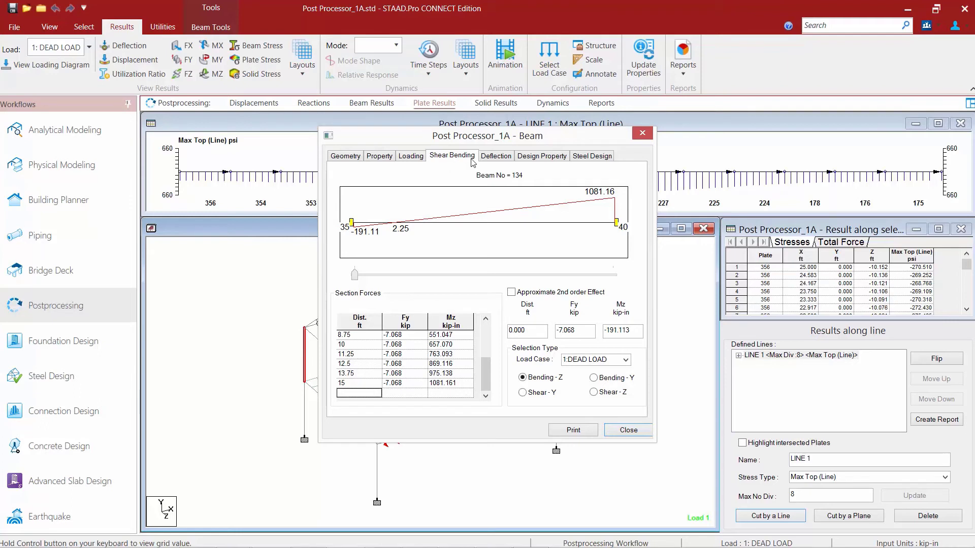
left_click(492, 159)
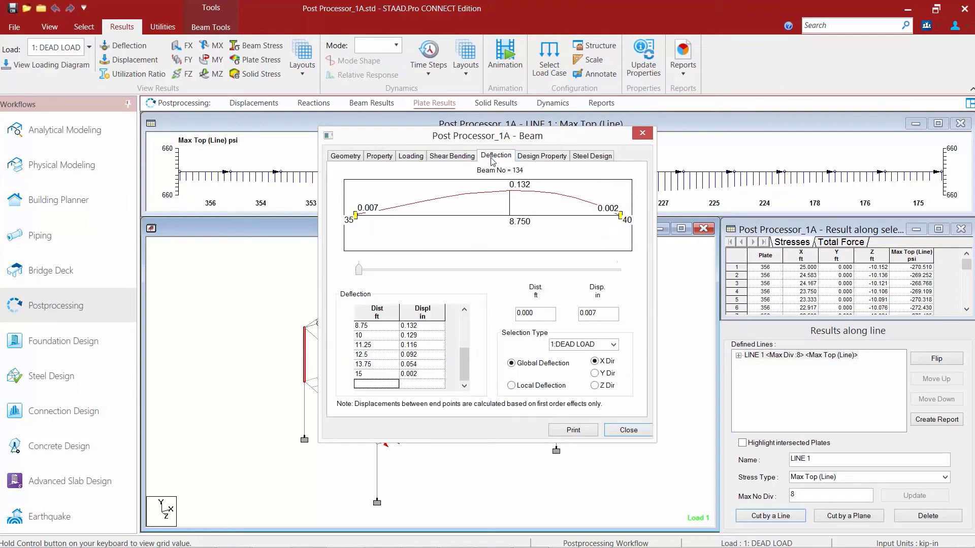
left_click(603, 161)
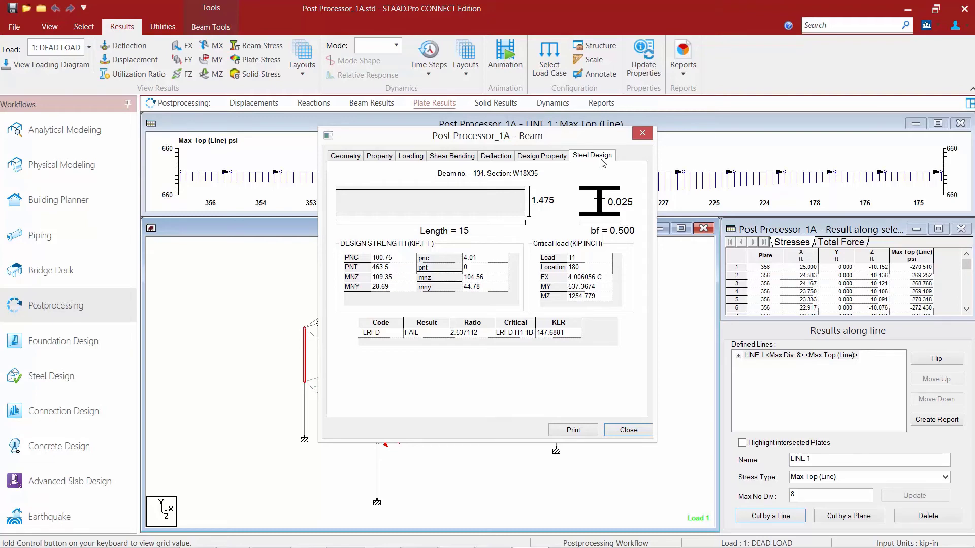
left_click(628, 430)
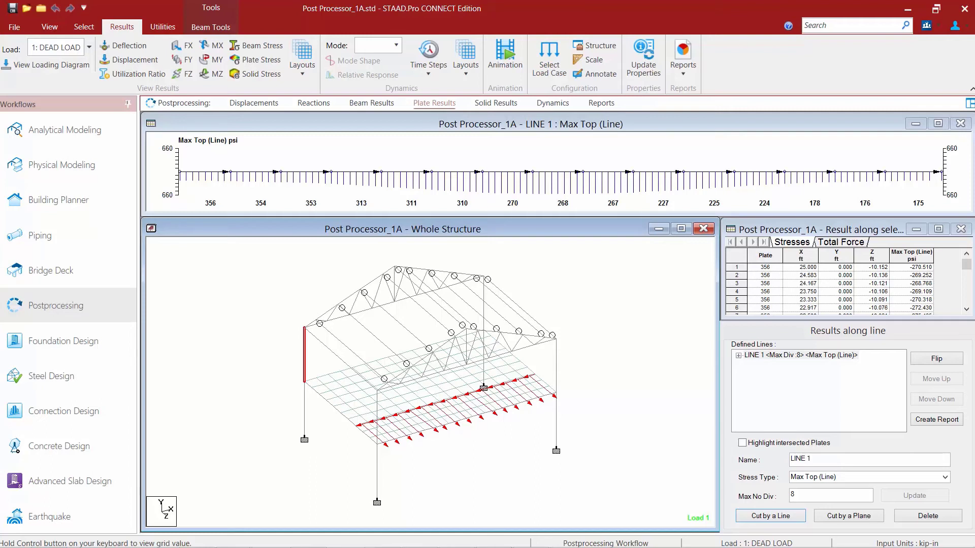
- Deselect beam 134, tilt the model to view it from above, and open Report Setup
left_click(600, 341)
key("Down")
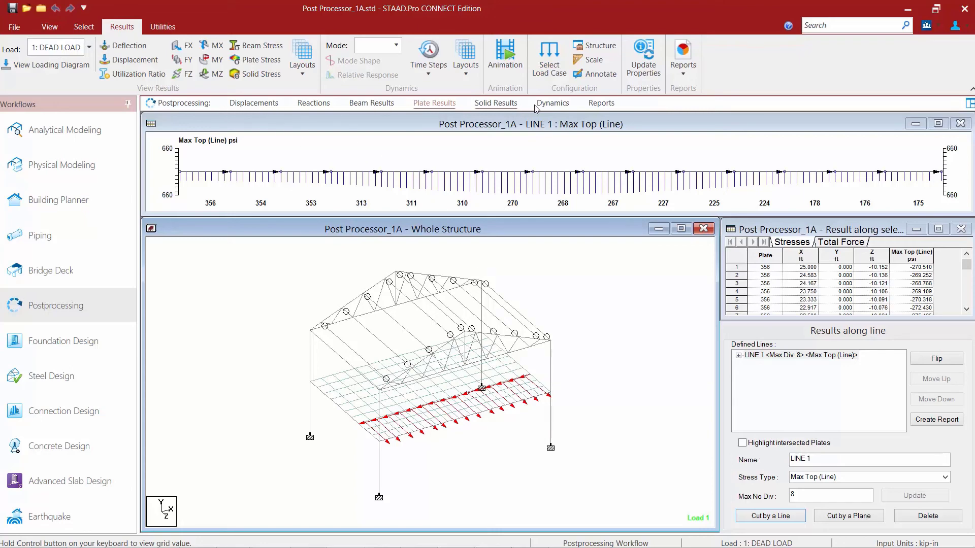
left_click(600, 105)
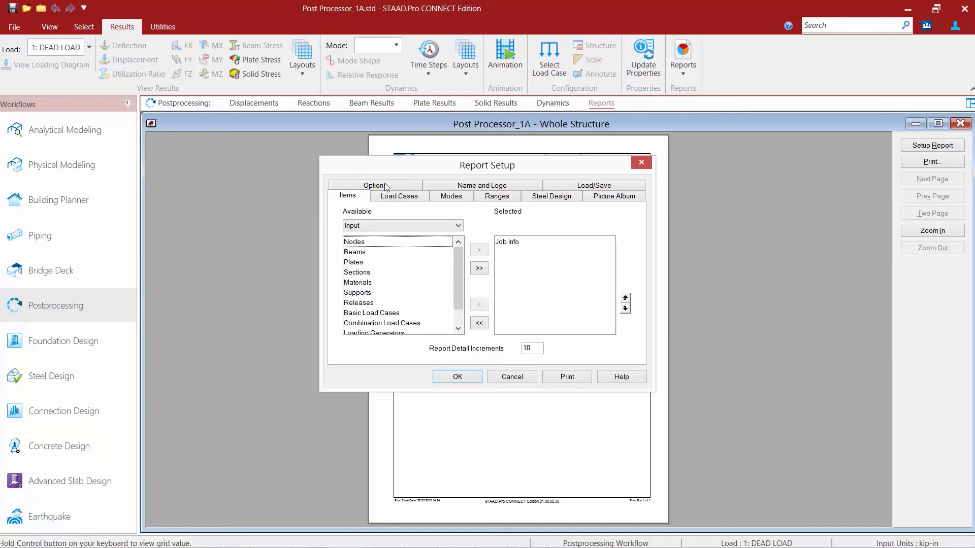
- Switch the Available report items to Output and add Node Displacement Summary
left_click(376, 227)
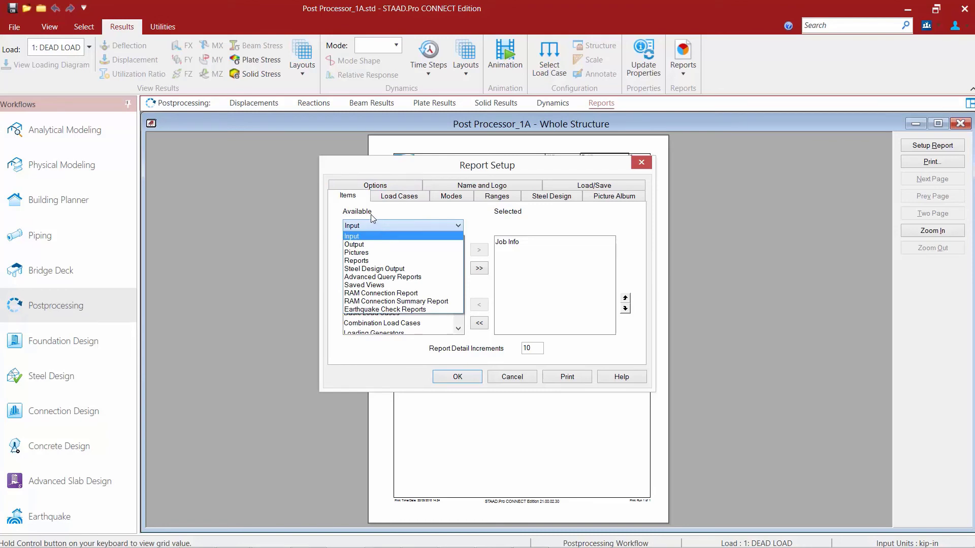
left_click(373, 247)
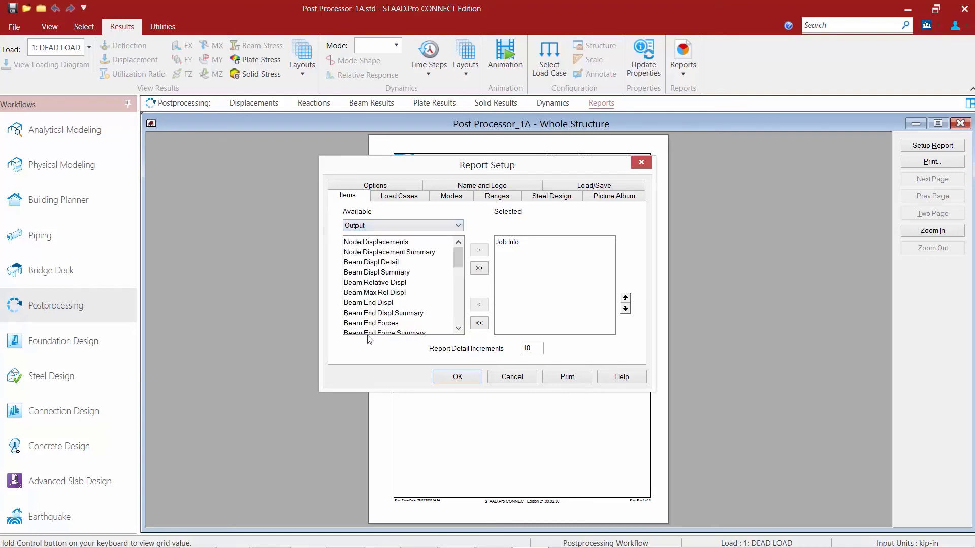
left_click(389, 253)
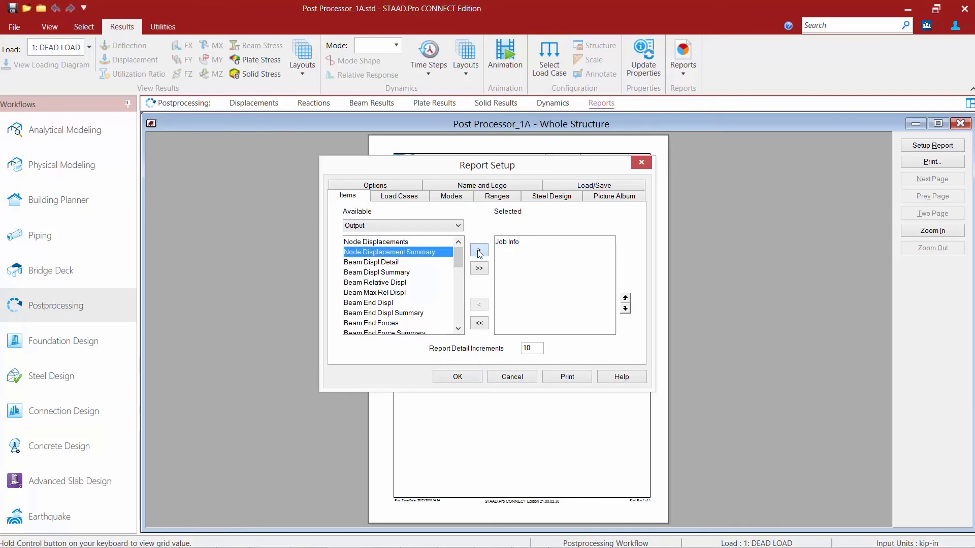
left_click(479, 251)
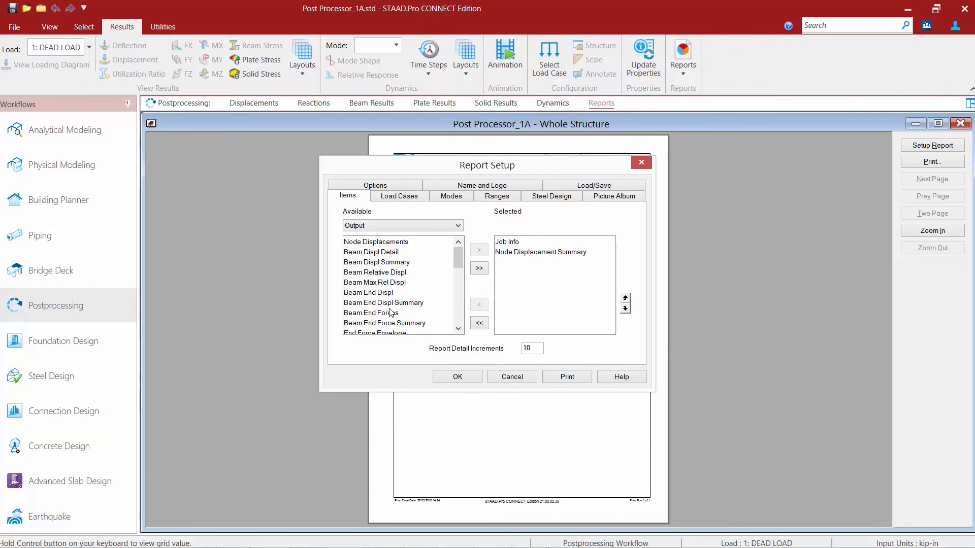
- Add Failed Members Table and Reaction Summary to the selected report items, keeping Output
left_click_drag(458, 256, 452, 301)
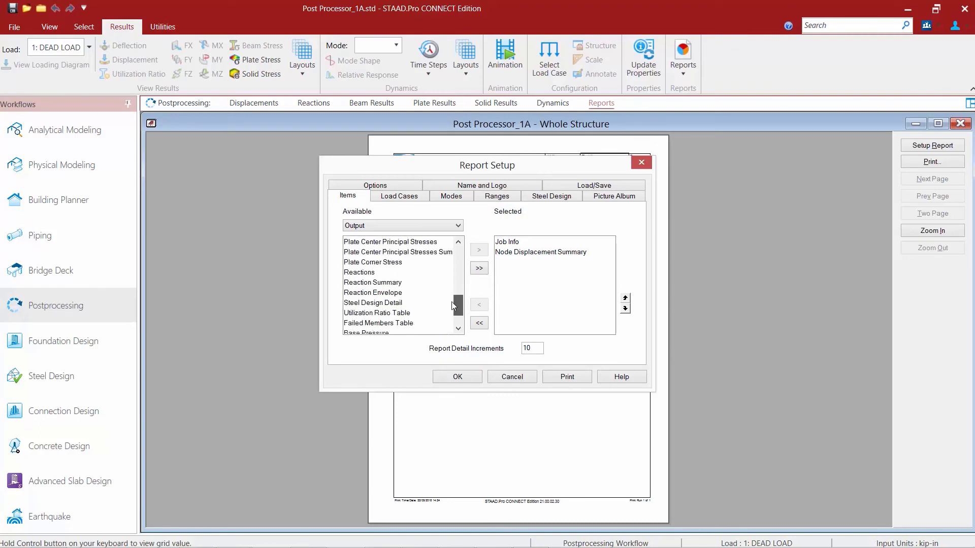
left_click(389, 323)
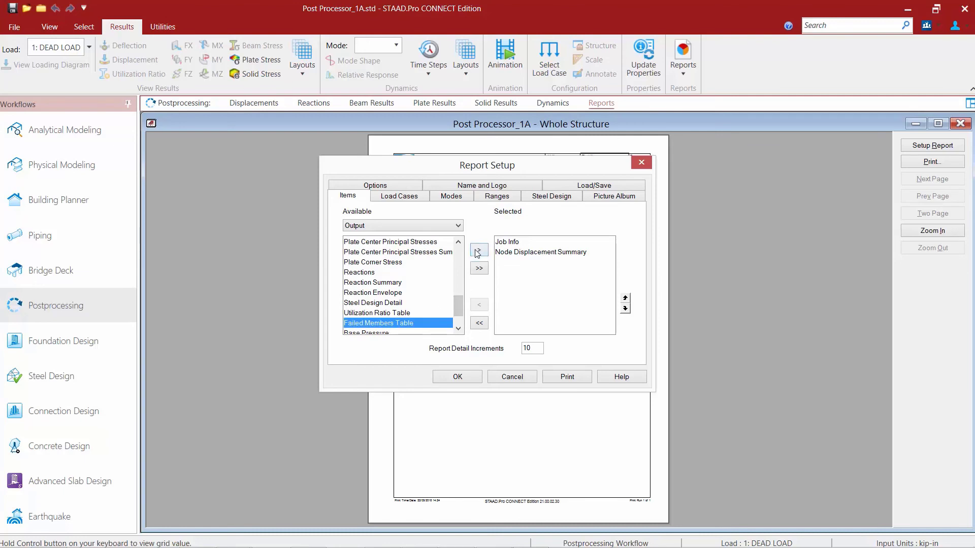
left_click(479, 268)
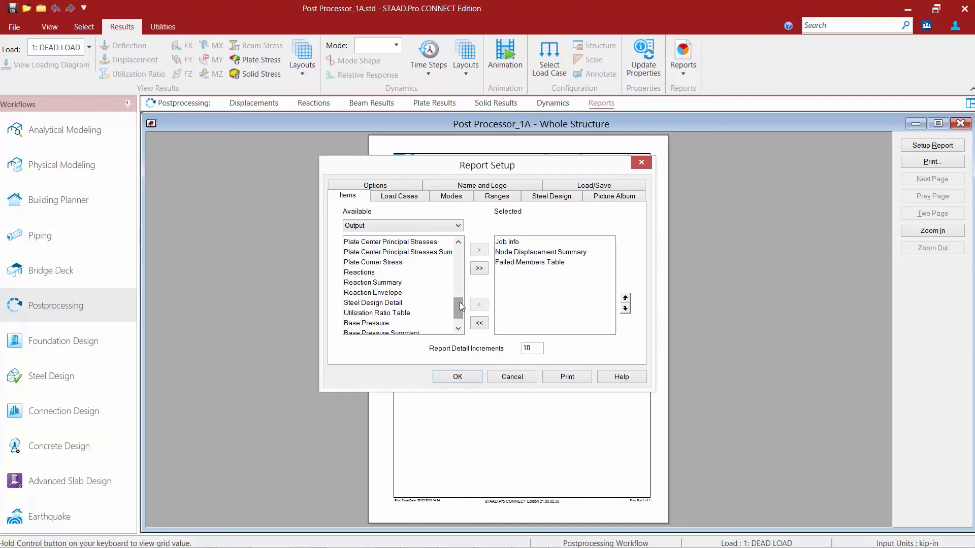
left_click_drag(461, 306, 461, 319)
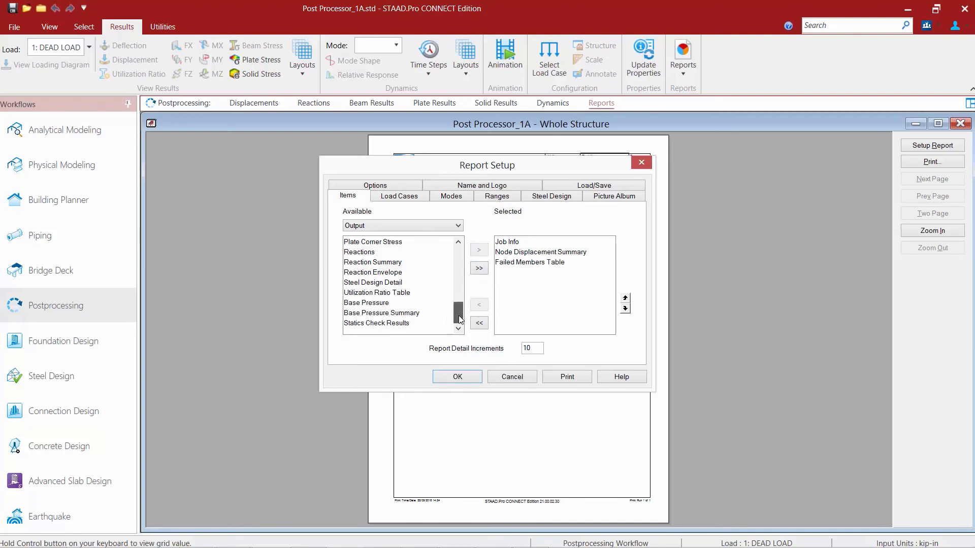
left_click(378, 262)
left_click(481, 251)
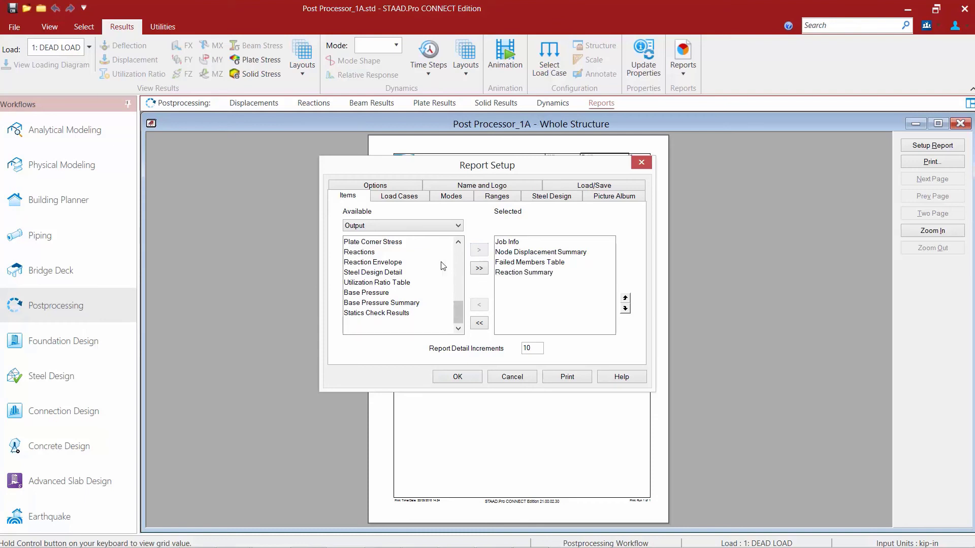
left_click(401, 227)
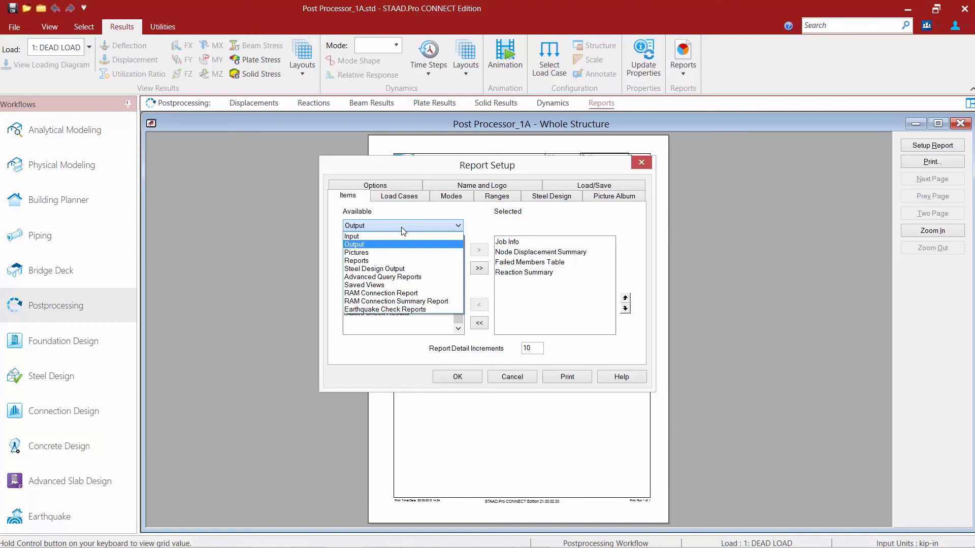
left_click(399, 350)
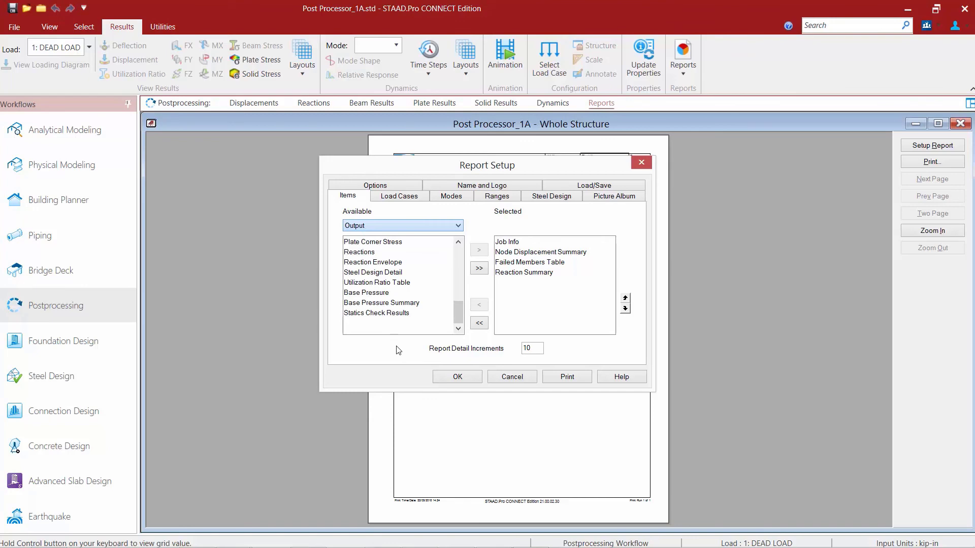
- Generate the report and advance the preview to page 3 with Failed Members and Reaction Summary
left_click(459, 377)
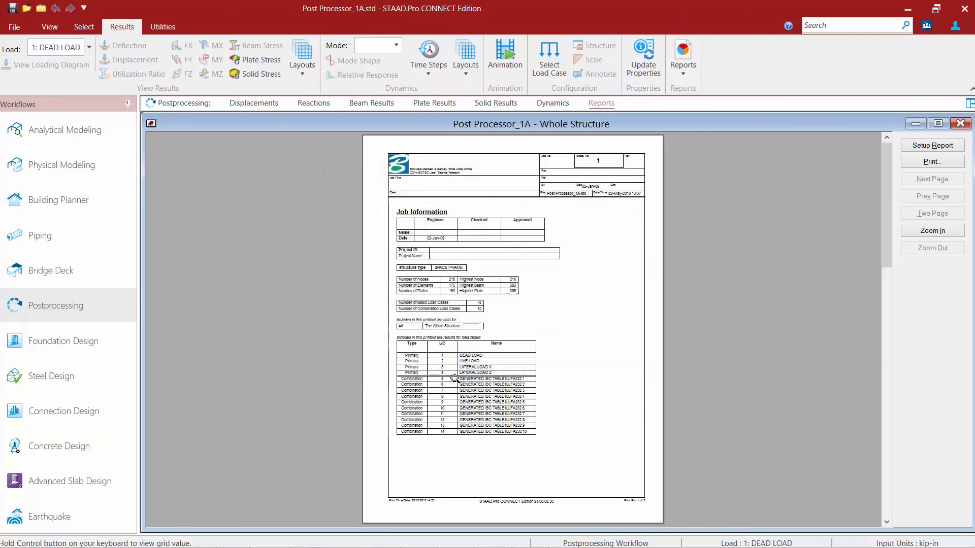
left_click(887, 522)
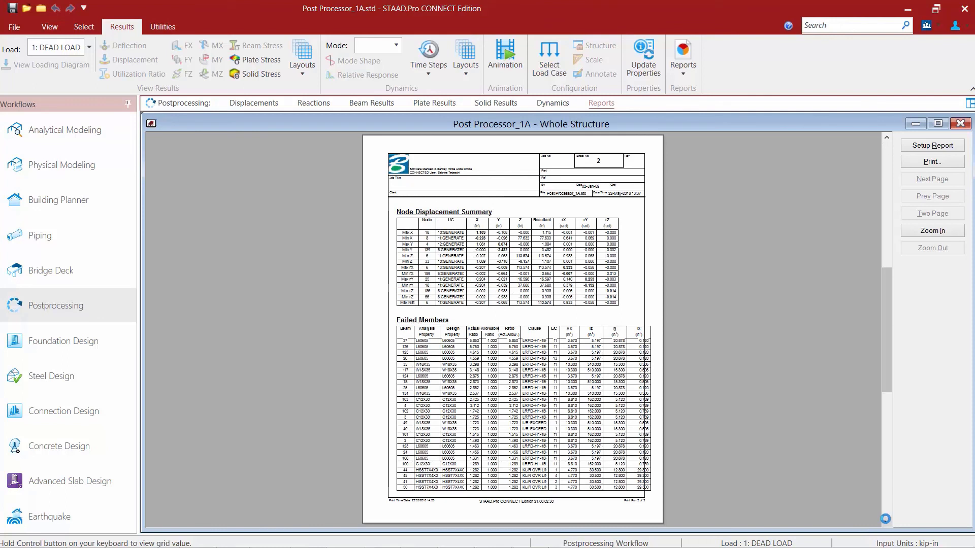
left_click(885, 519)
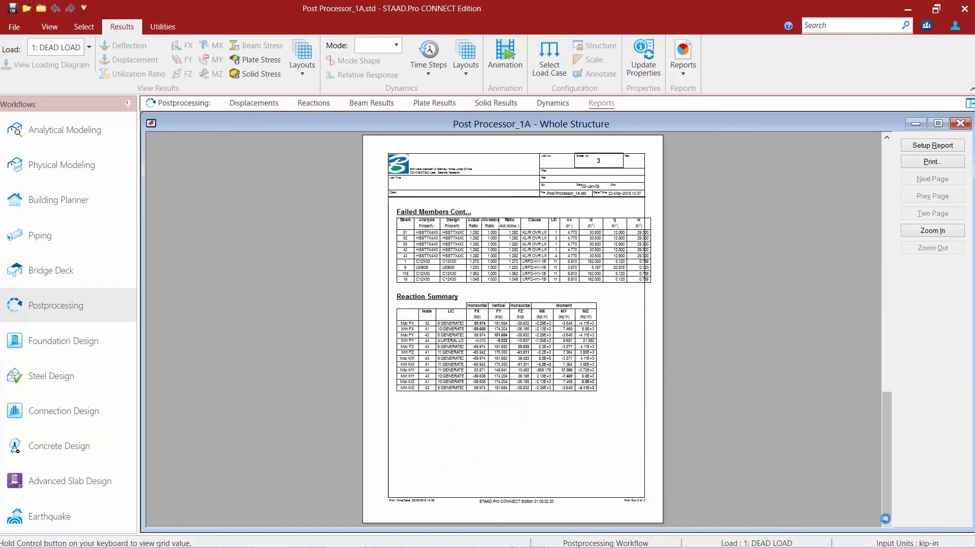